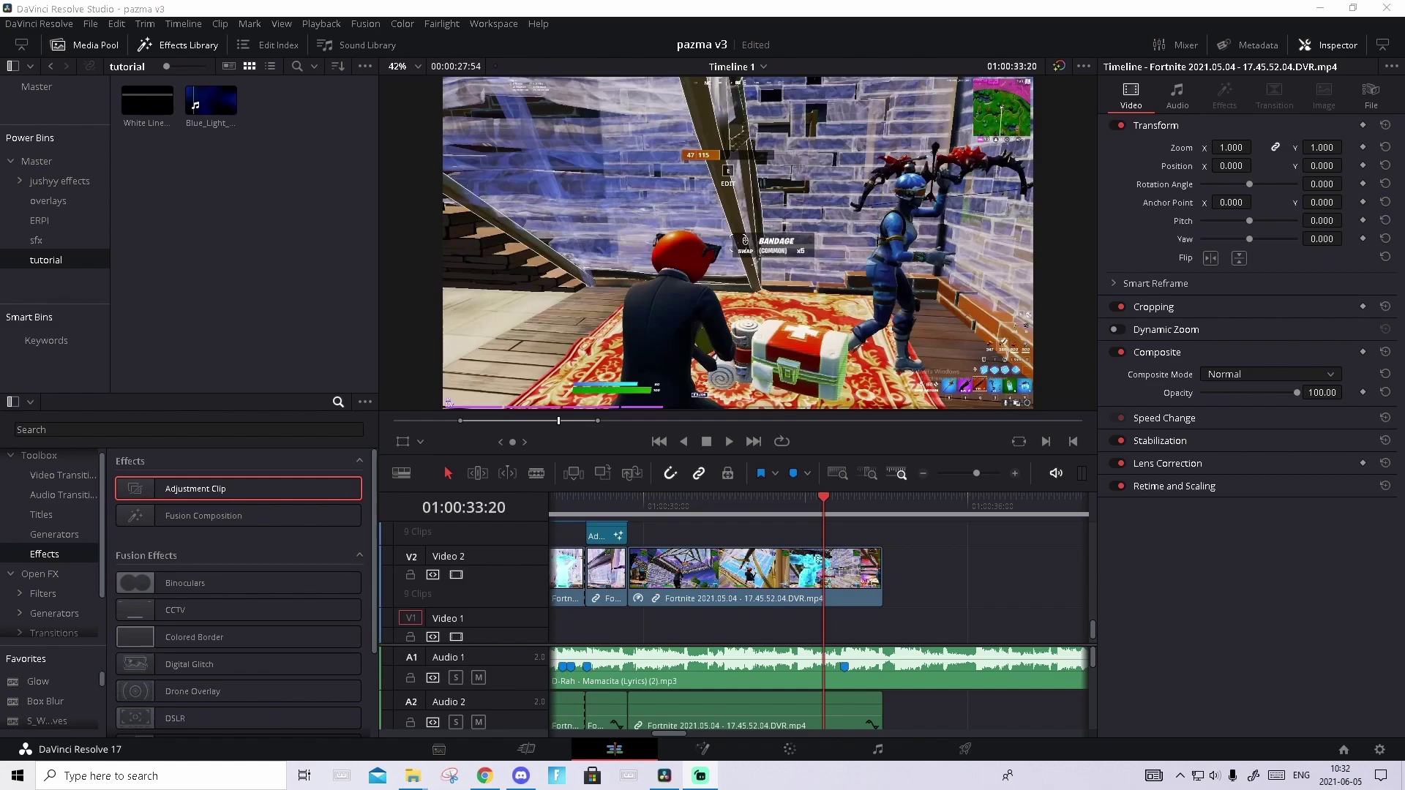
Add an adjustment clip on Video 4 above the gameplay footage, ending at Marker 6 around 01:00:33:44.
{"action": "key", "text": "shift+Down"}
{"action": "left_click_drag", "start_coordinate": [976, 474], "coordinate": [970, 473]}
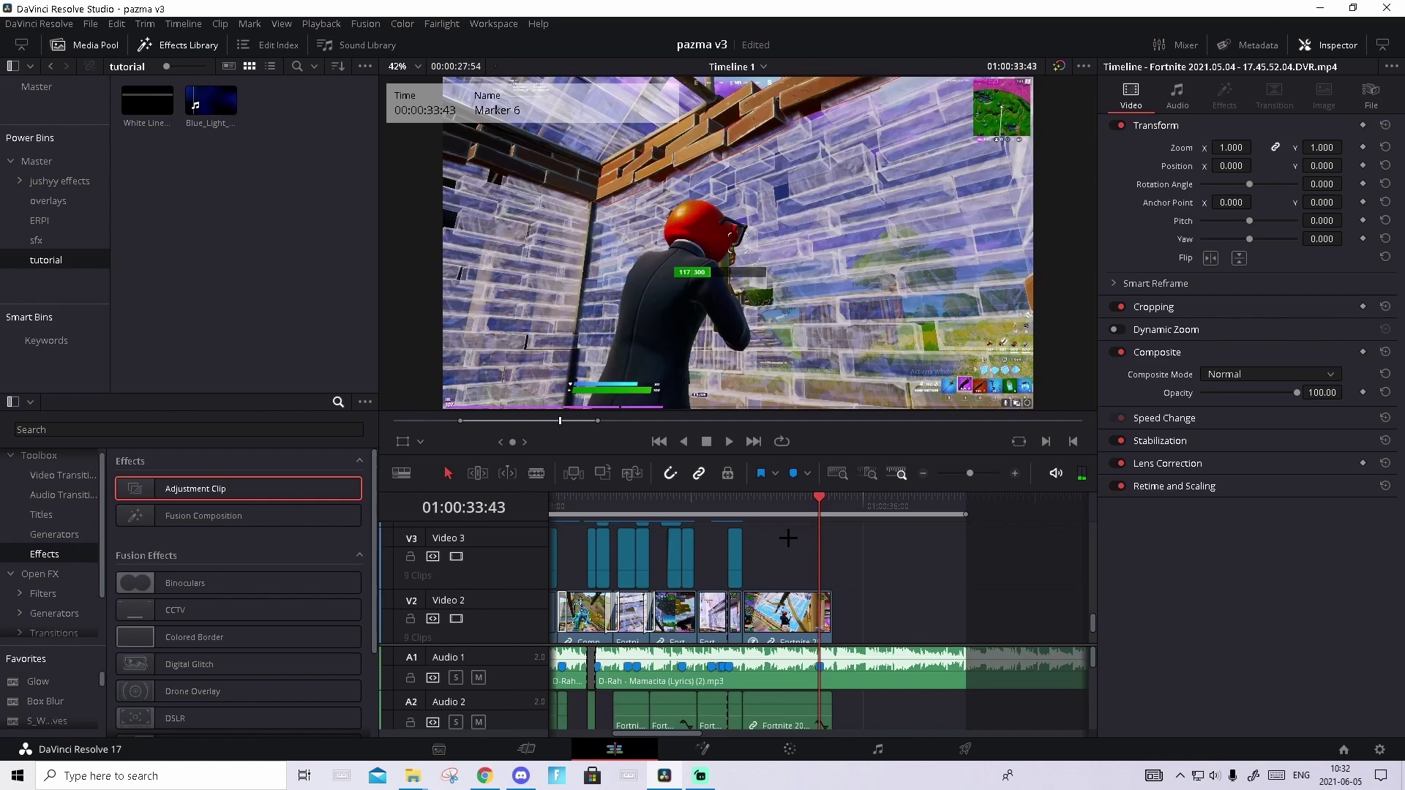
{"action": "scroll", "coordinate": [791, 536], "scroll_direction": "up", "scroll_amount": 3}
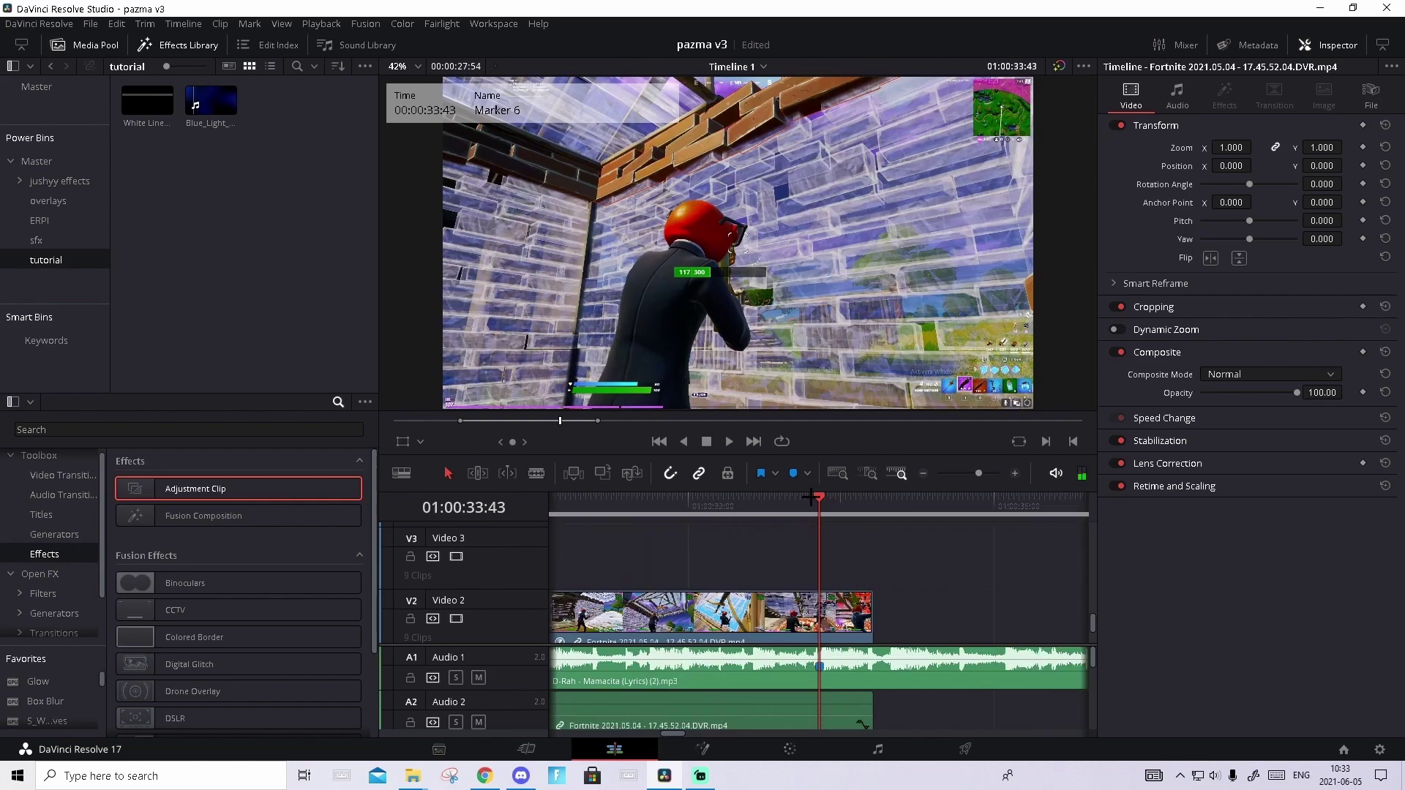
{"action": "key", "text": "Right"}
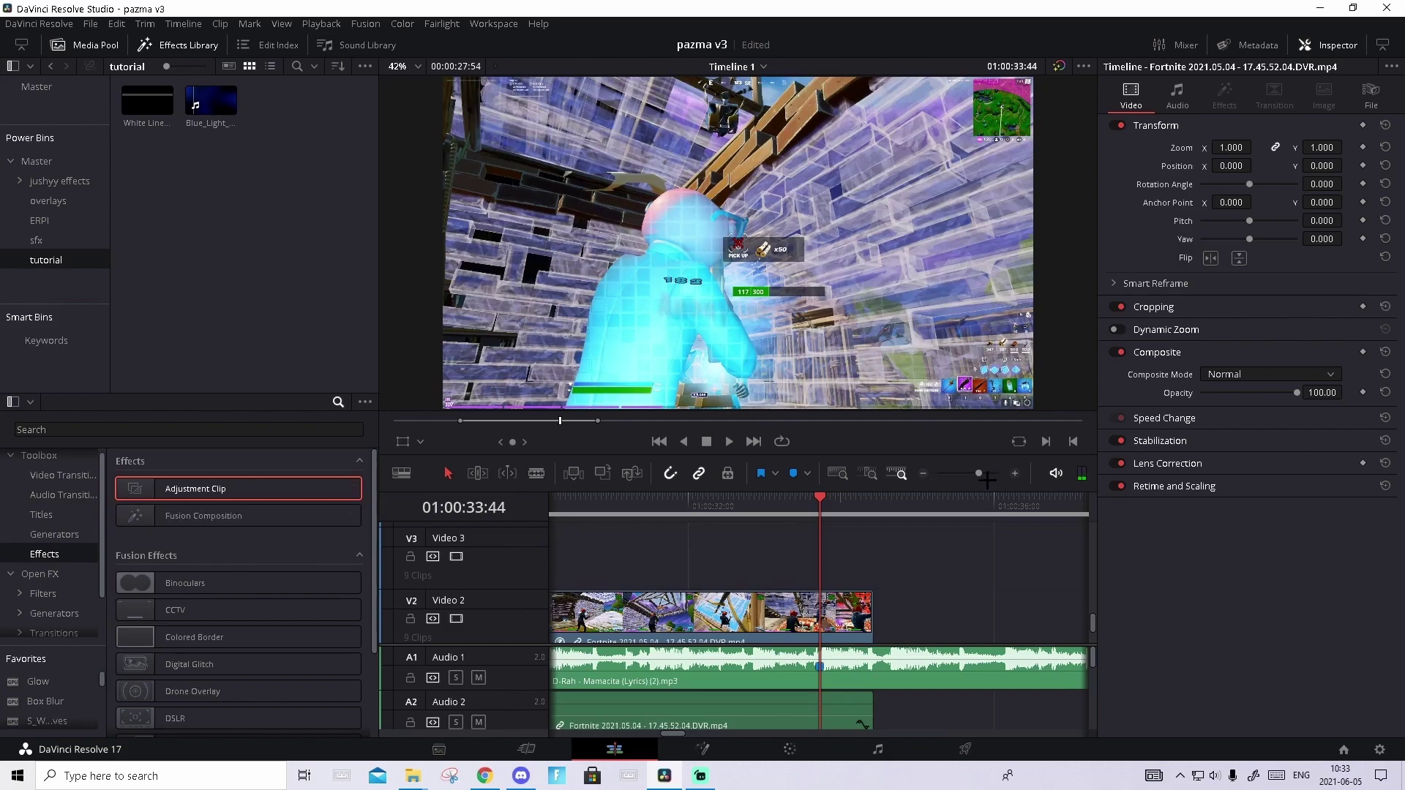
{"action": "left_click_drag", "start_coordinate": [979, 474], "coordinate": [966, 476]}
{"action": "left_click_drag", "start_coordinate": [300, 489], "coordinate": [616, 561]}
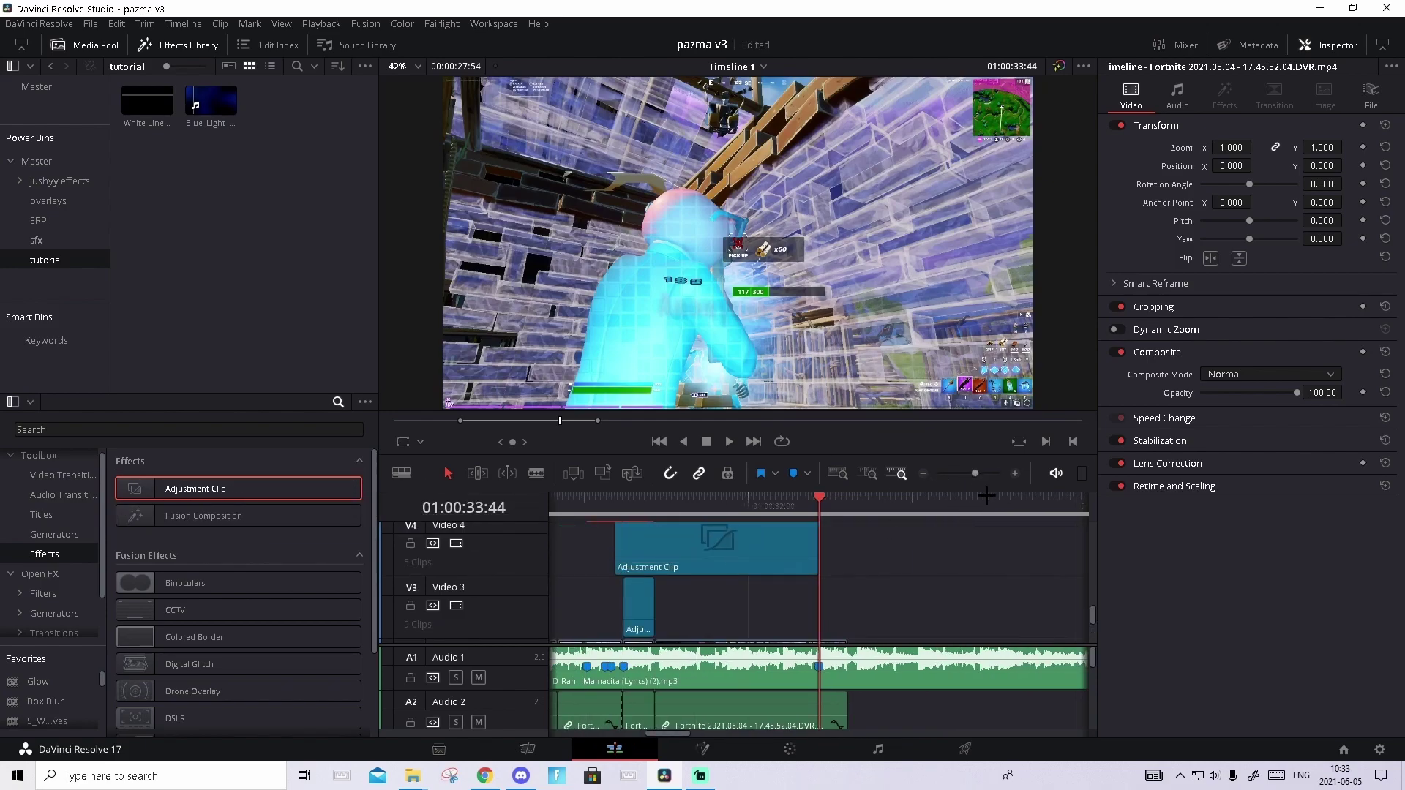
Open the Video 4 adjustment clip in Fusion and insert the saved S_Shake and Dent preset nodes between MediaIn1 and MediaOut1.
{"action": "left_click", "coordinate": [777, 506]}
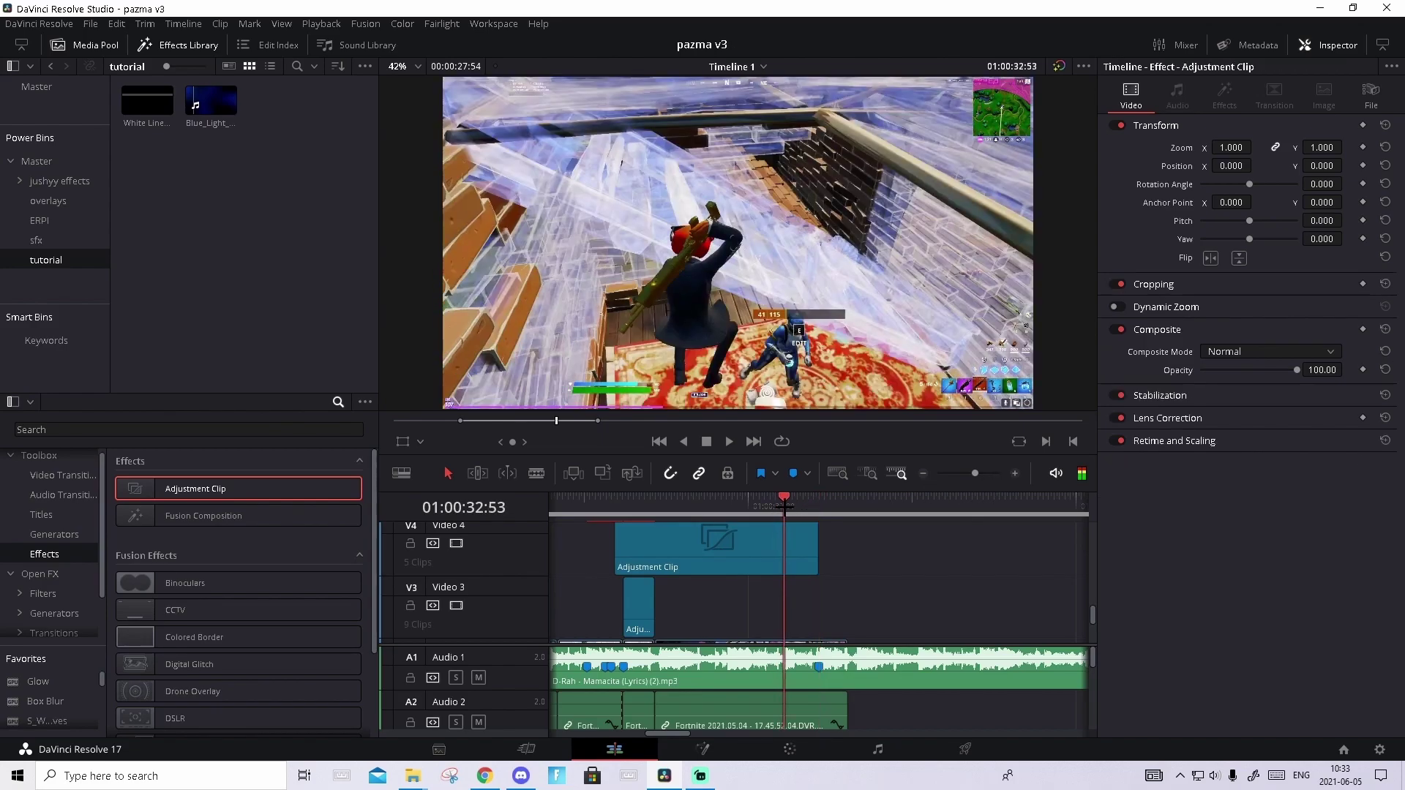
{"action": "left_click", "coordinate": [717, 750]}
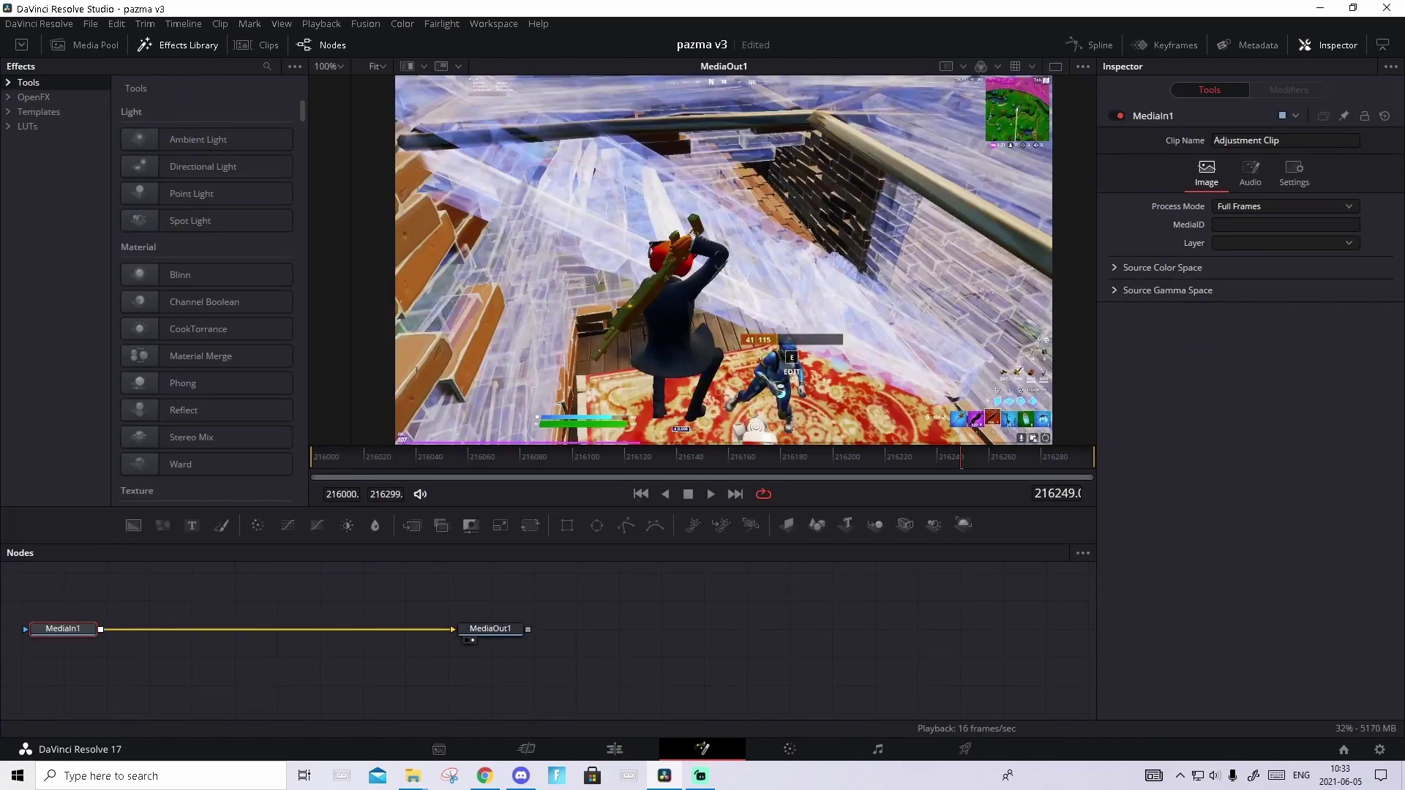
{"action": "key", "text": "alt+Tab"}
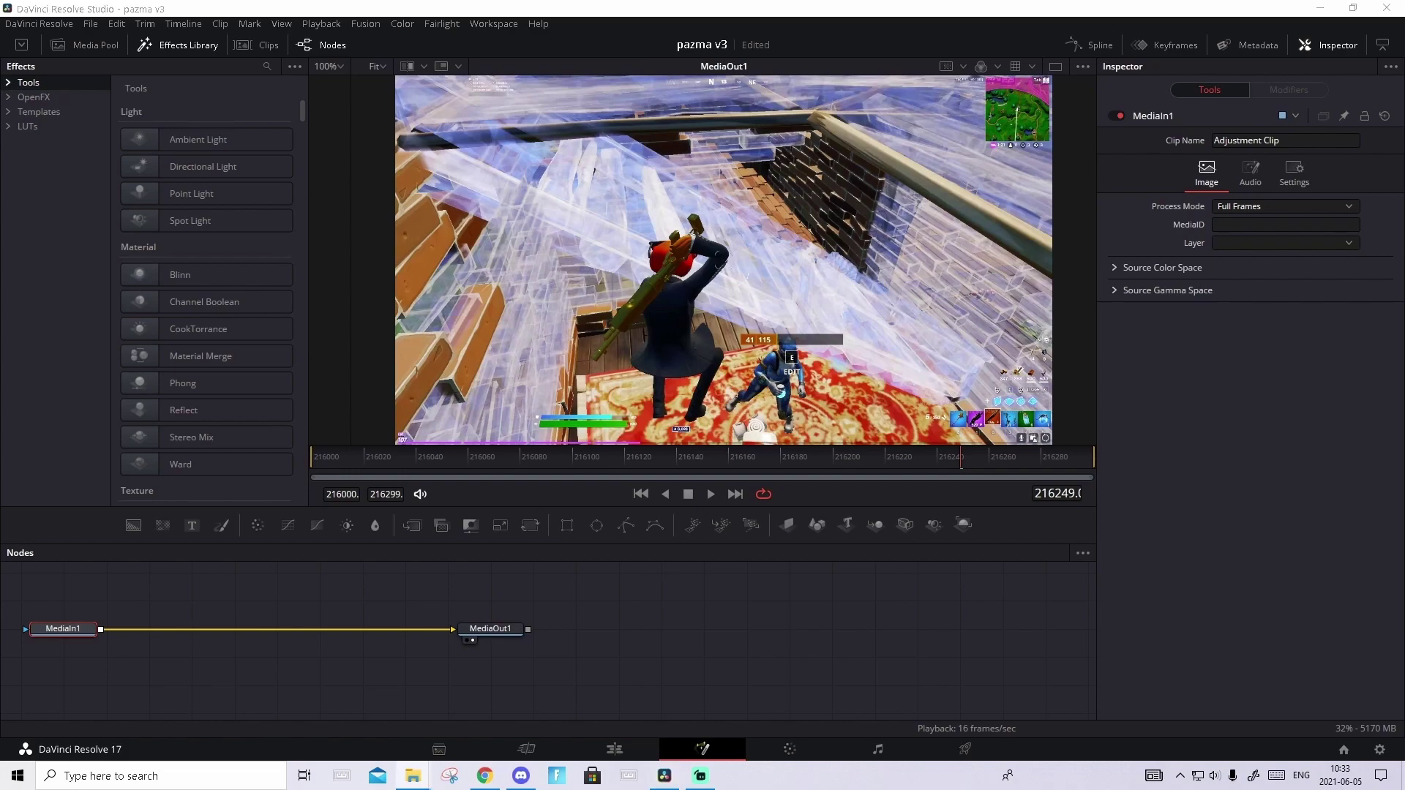
{"action": "left_click_drag", "start_coordinate": [1097, 547], "coordinate": [410, 629]}
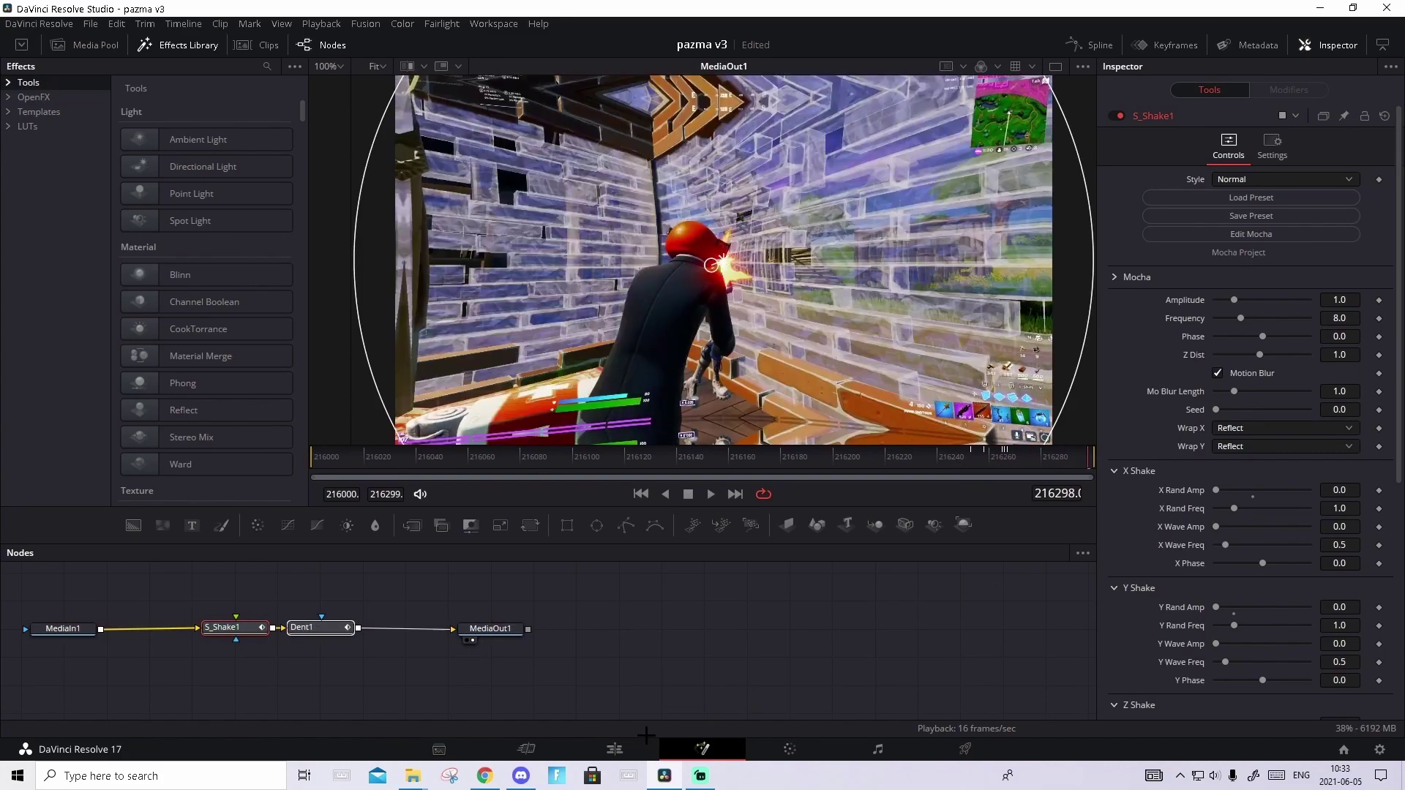
Return to the edit timeline and enable Render Cache Color Output for the Video 4 adjustment clip.
{"action": "left_click", "coordinate": [615, 748]}
{"action": "right_click", "coordinate": [703, 619]}
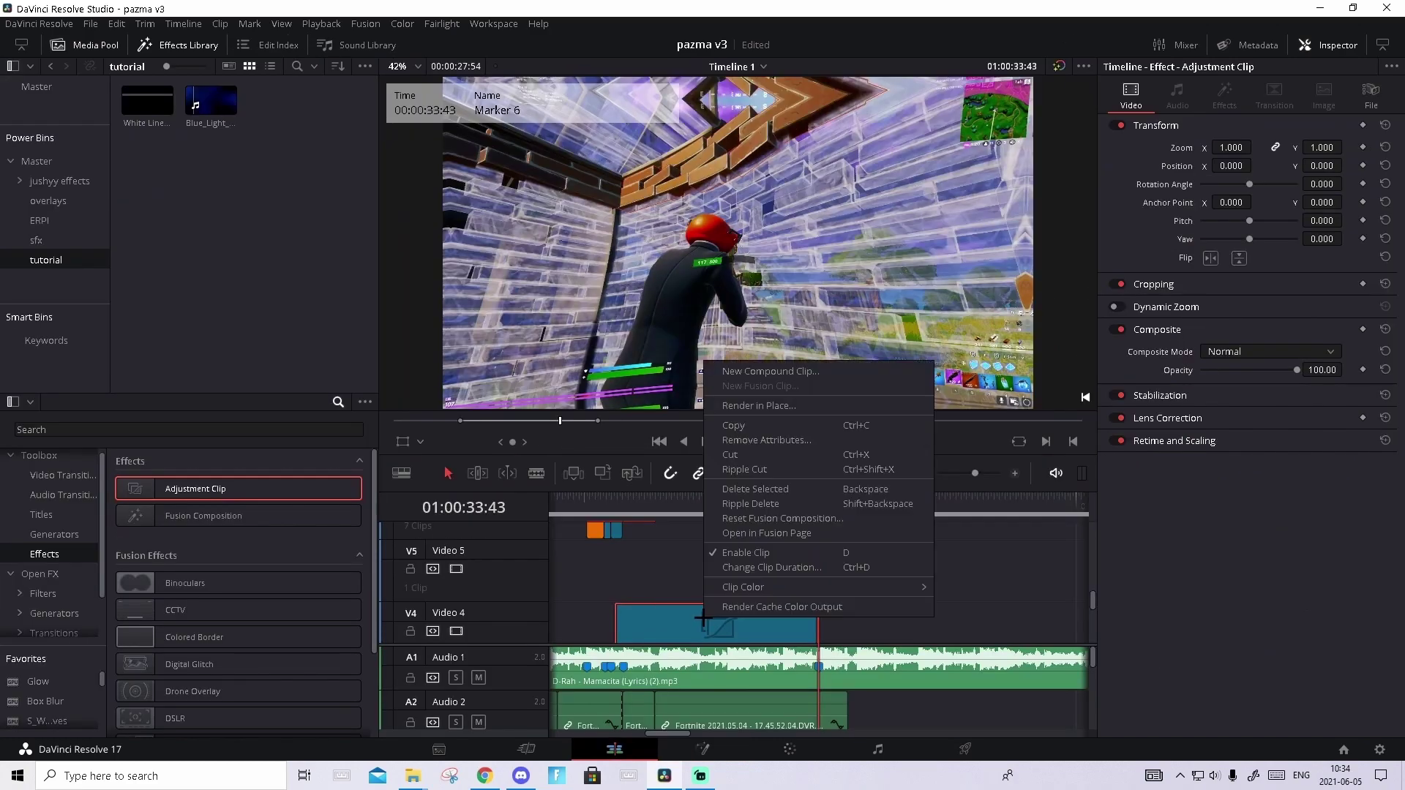
{"action": "left_click", "coordinate": [771, 606]}
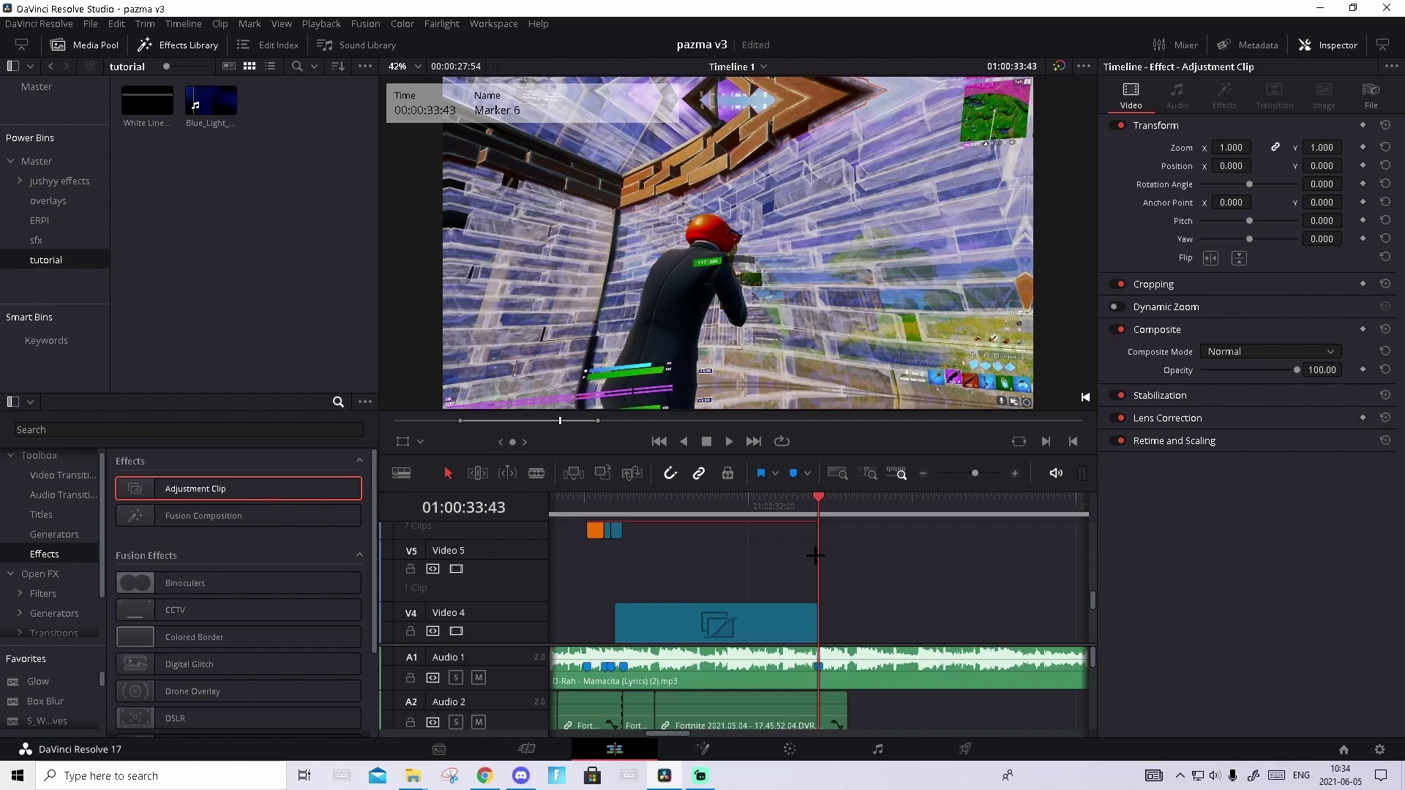
Add a second adjustment clip on Video 5 starting at 01:00:32:58 and trim its end to match the Video 4 adjustment clip.
{"action": "left_click", "coordinate": [789, 509]}
{"action": "key", "text": "Left"}
{"action": "key", "text": "Left"}
{"action": "key", "text": "Left"}
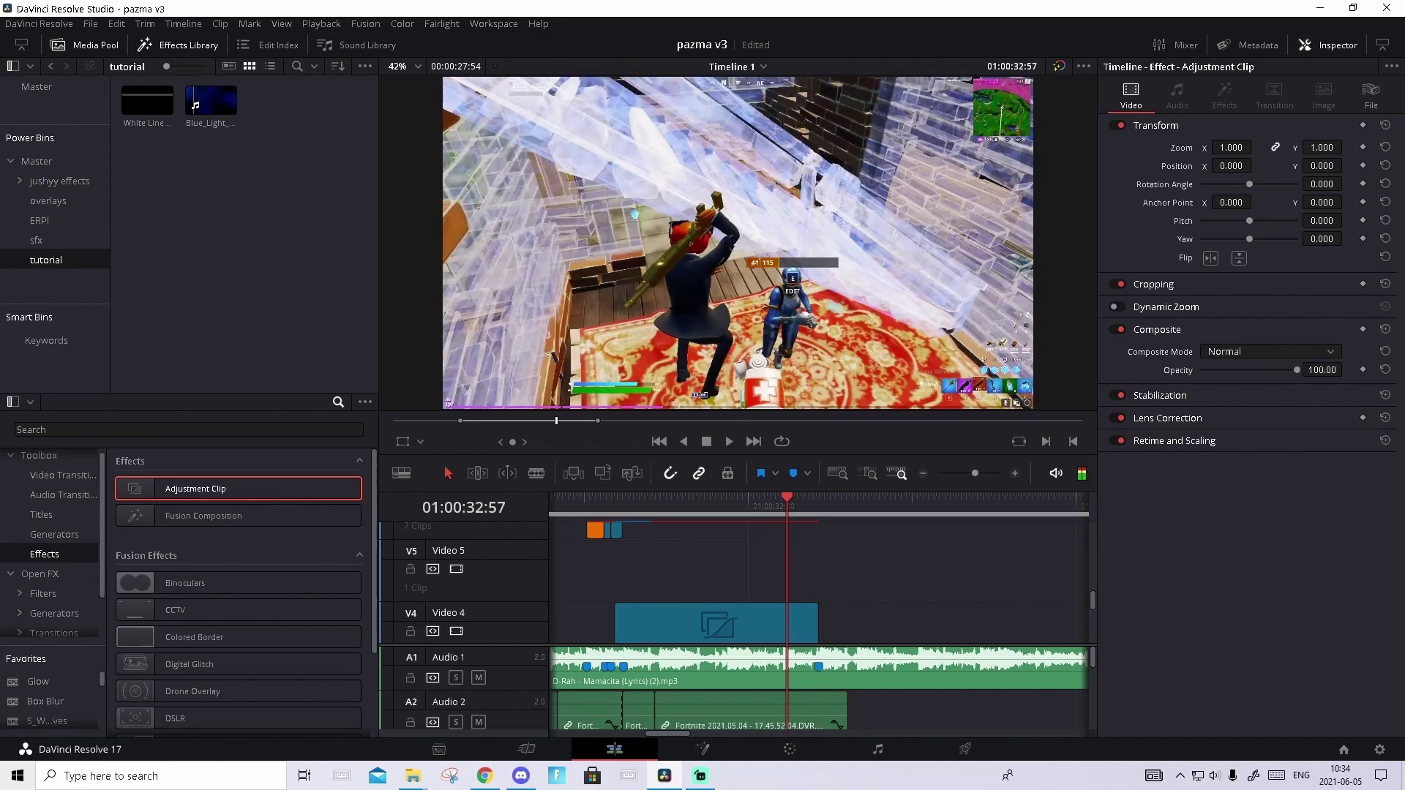
{"action": "key", "text": "space"}
{"action": "key", "text": "Left"}
{"action": "key", "text": "Left"}
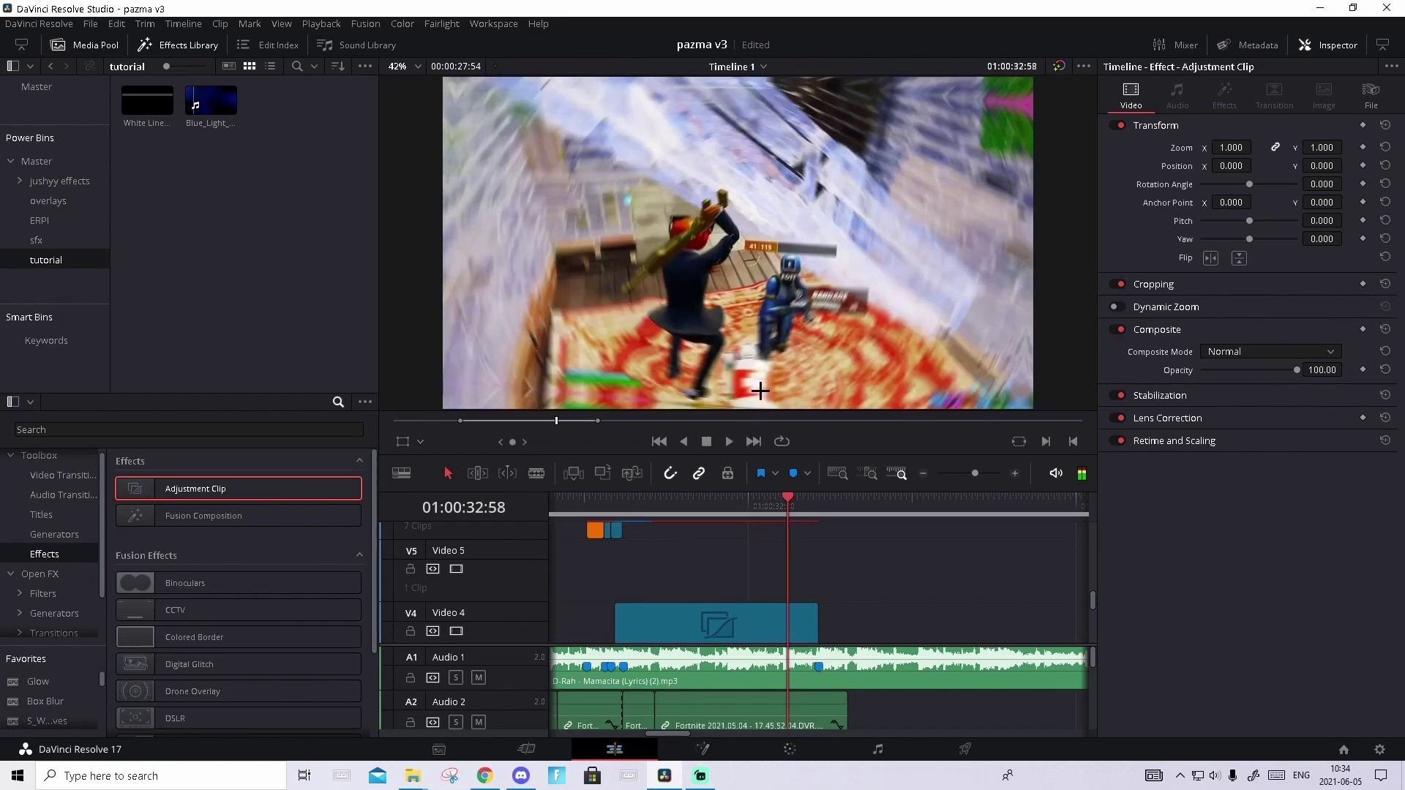
{"action": "left_click_drag", "start_coordinate": [212, 489], "coordinate": [797, 576]}
{"action": "left_click_drag", "start_coordinate": [990, 567], "coordinate": [810, 541]}
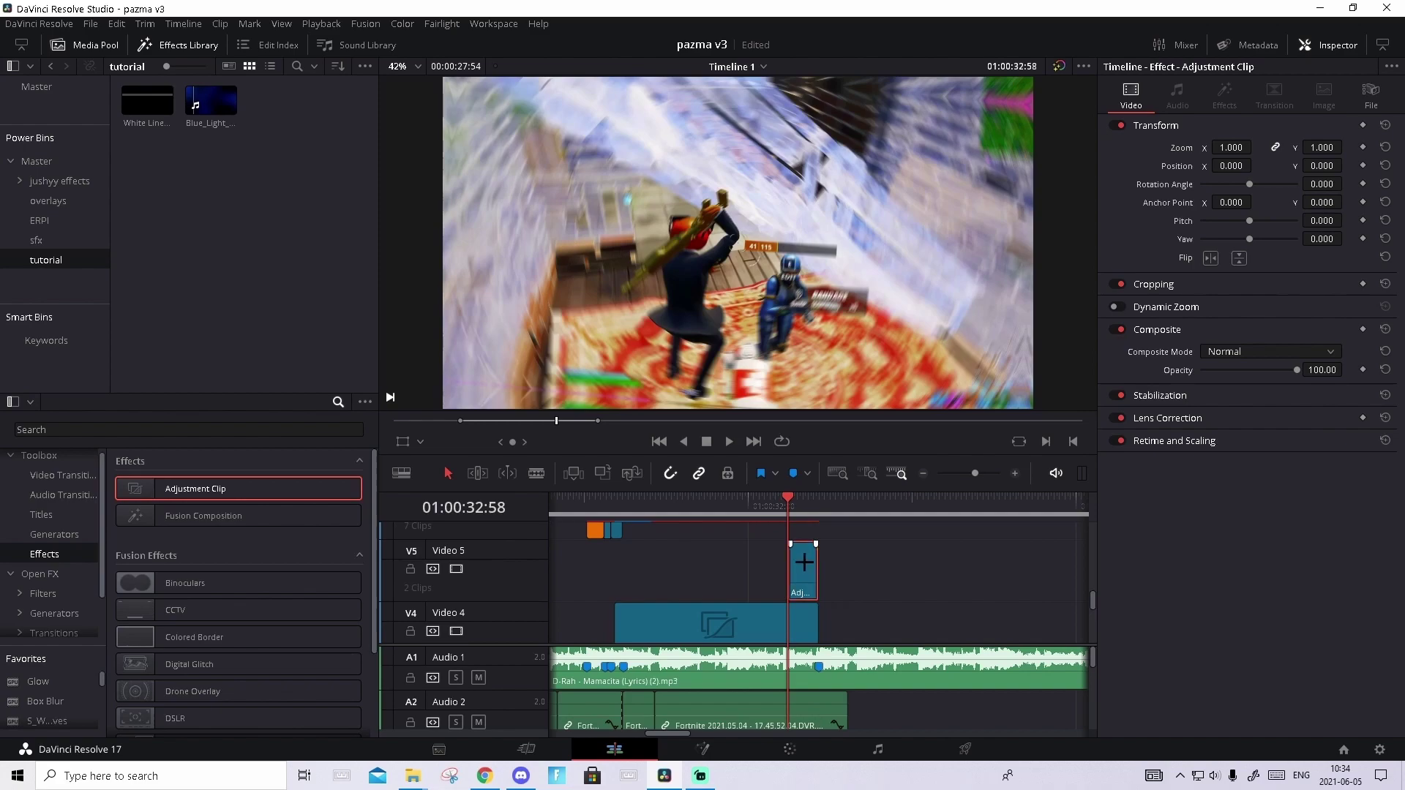
{"action": "scroll", "coordinate": [841, 538], "scroll_direction": "up", "scroll_amount": 2}
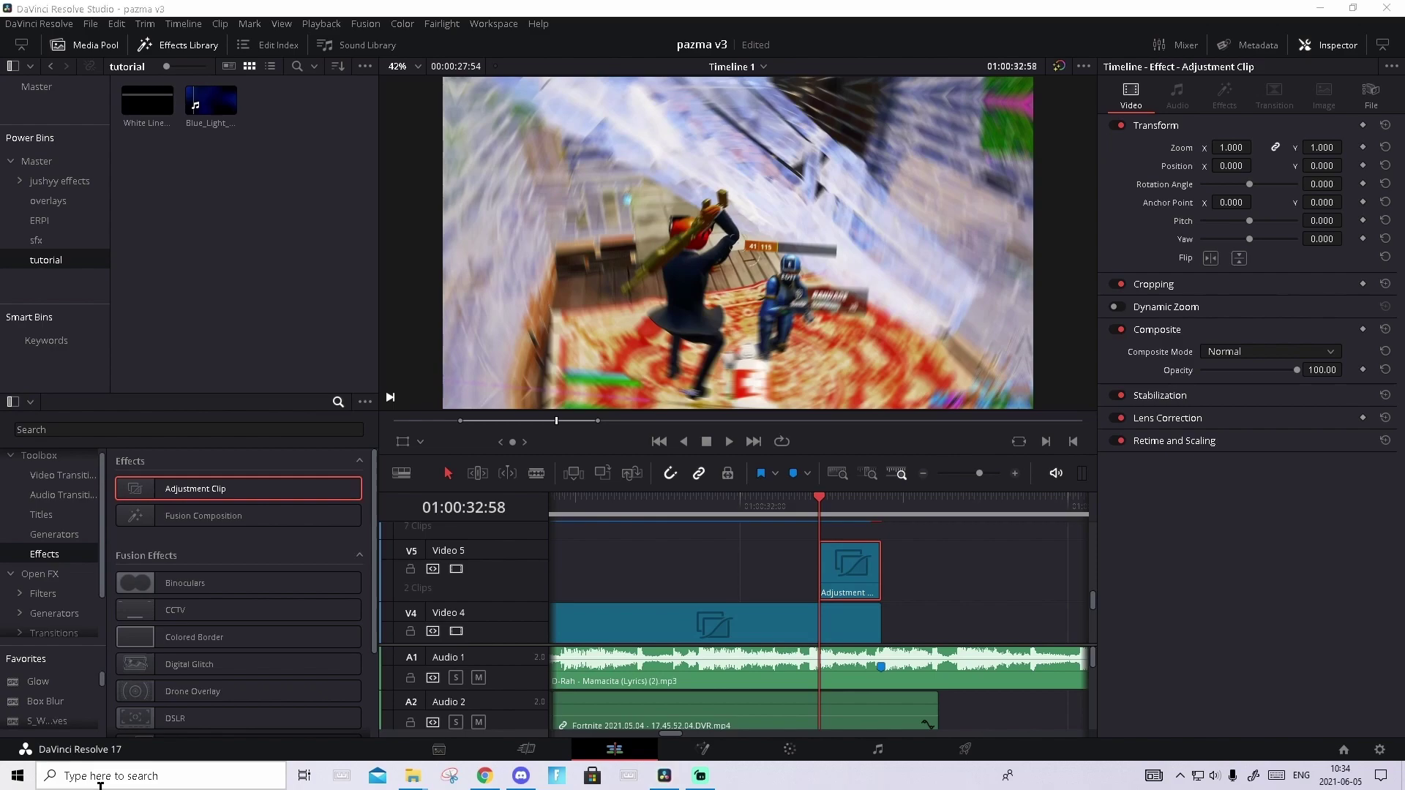
Open the local application data folder in File Explorer by searching Windows for %localappdata%.
{"action": "left_click", "coordinate": [99, 780]}
{"action": "type", "text": "%"}
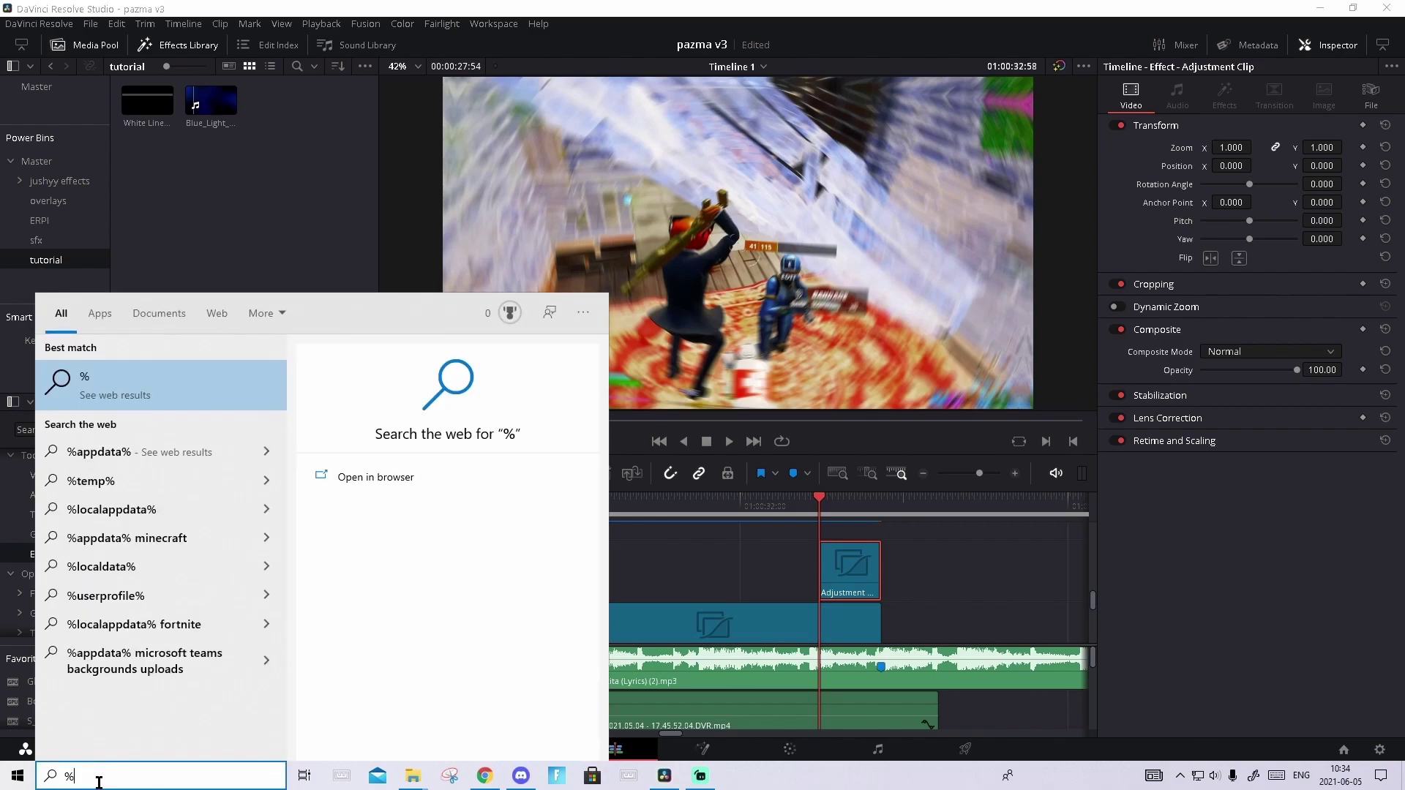
{"action": "type", "text": "localappdata"}
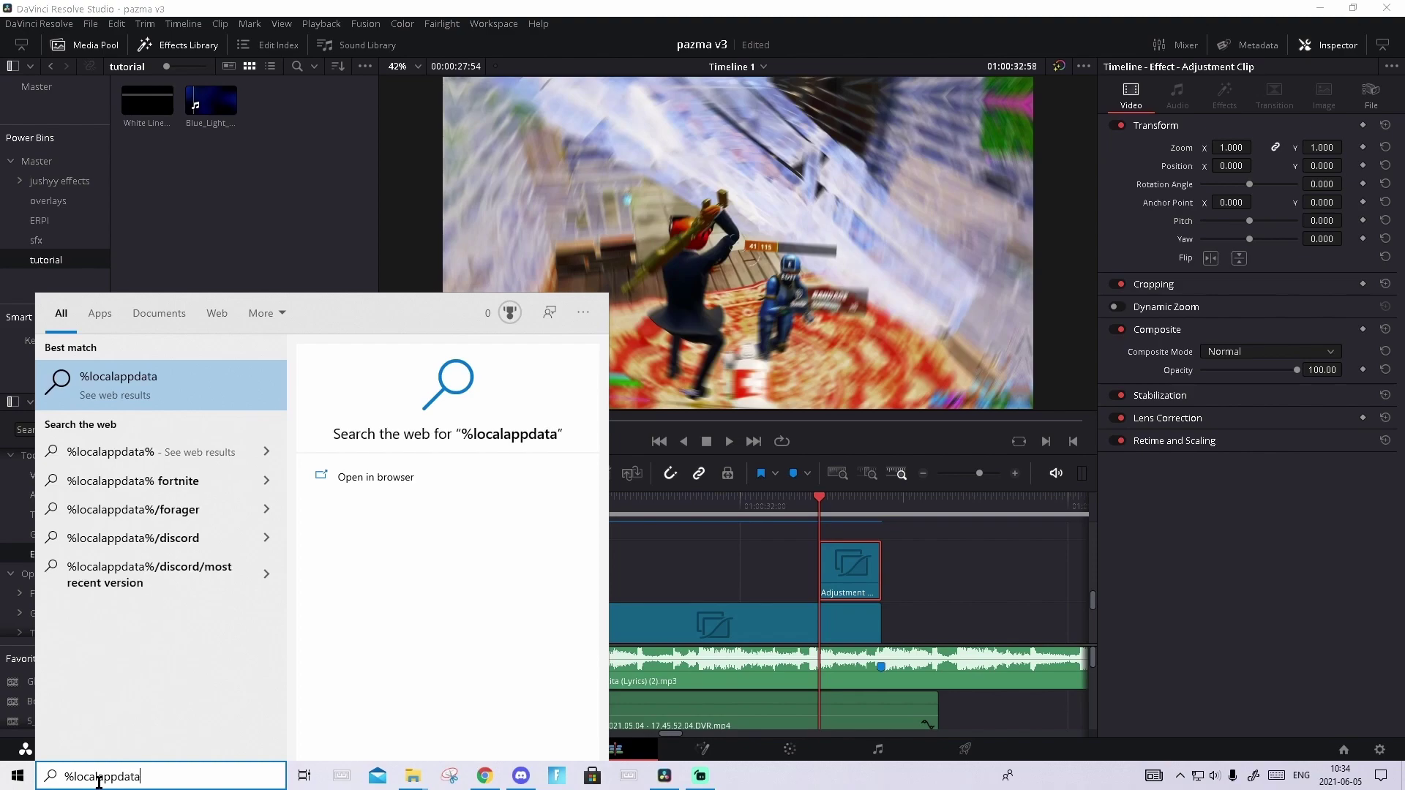
{"action": "type", "text": "%"}
{"action": "left_click", "coordinate": [169, 402]}
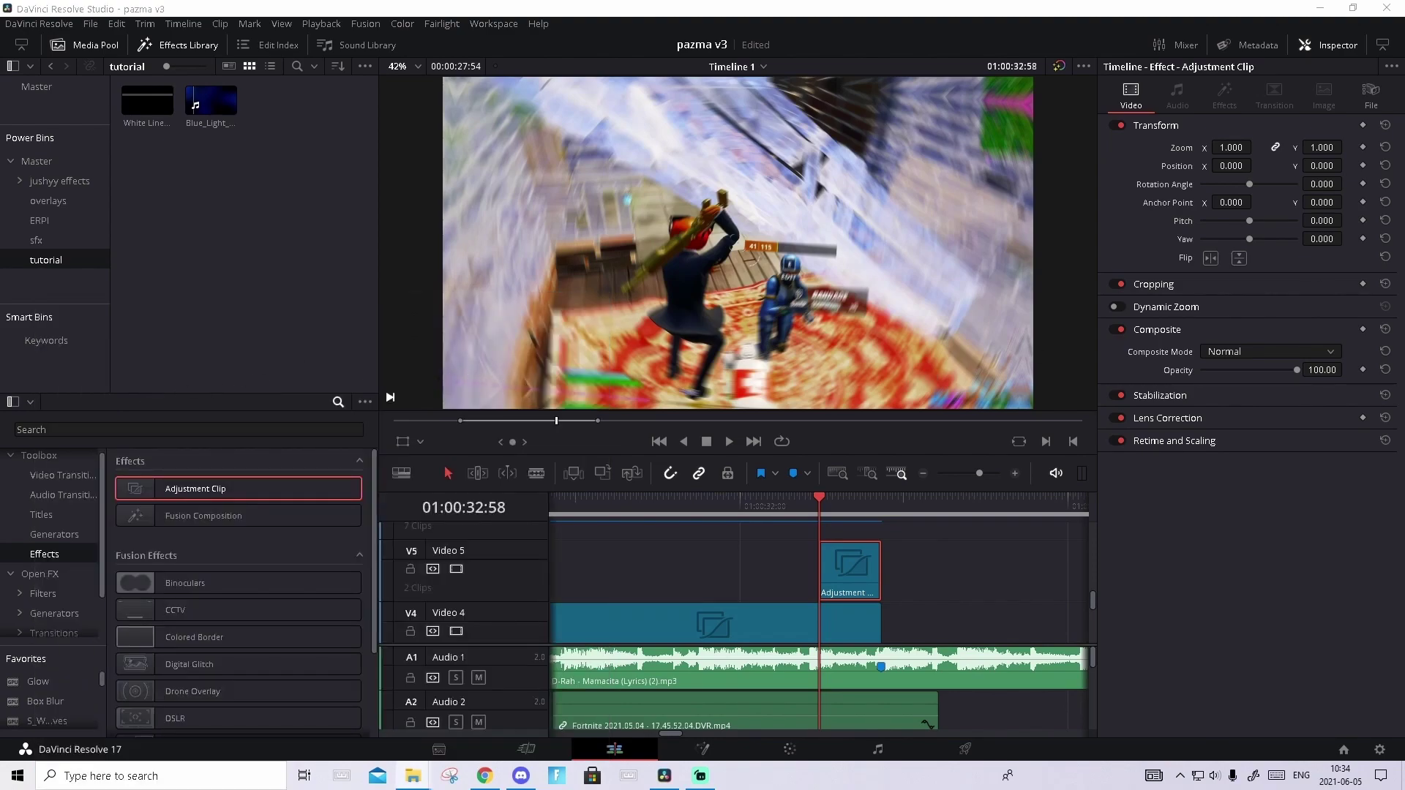
Browse to LooksBuilder > Looks > Custom to view the stored look presets, and close the folder window.
{"action": "scroll", "coordinate": [524, 354], "scroll_direction": "down", "scroll_amount": 6}
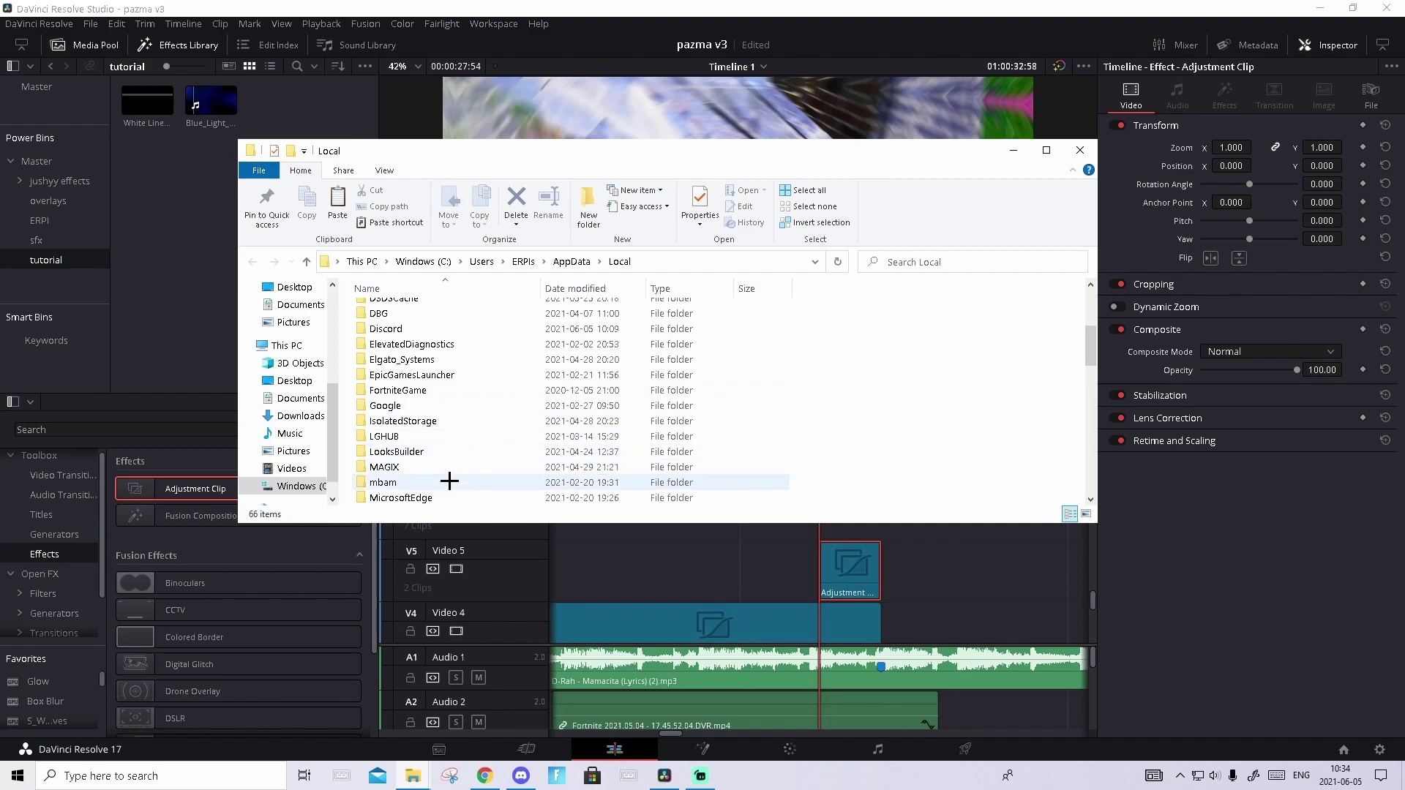
{"action": "double_click", "coordinate": [449, 452]}
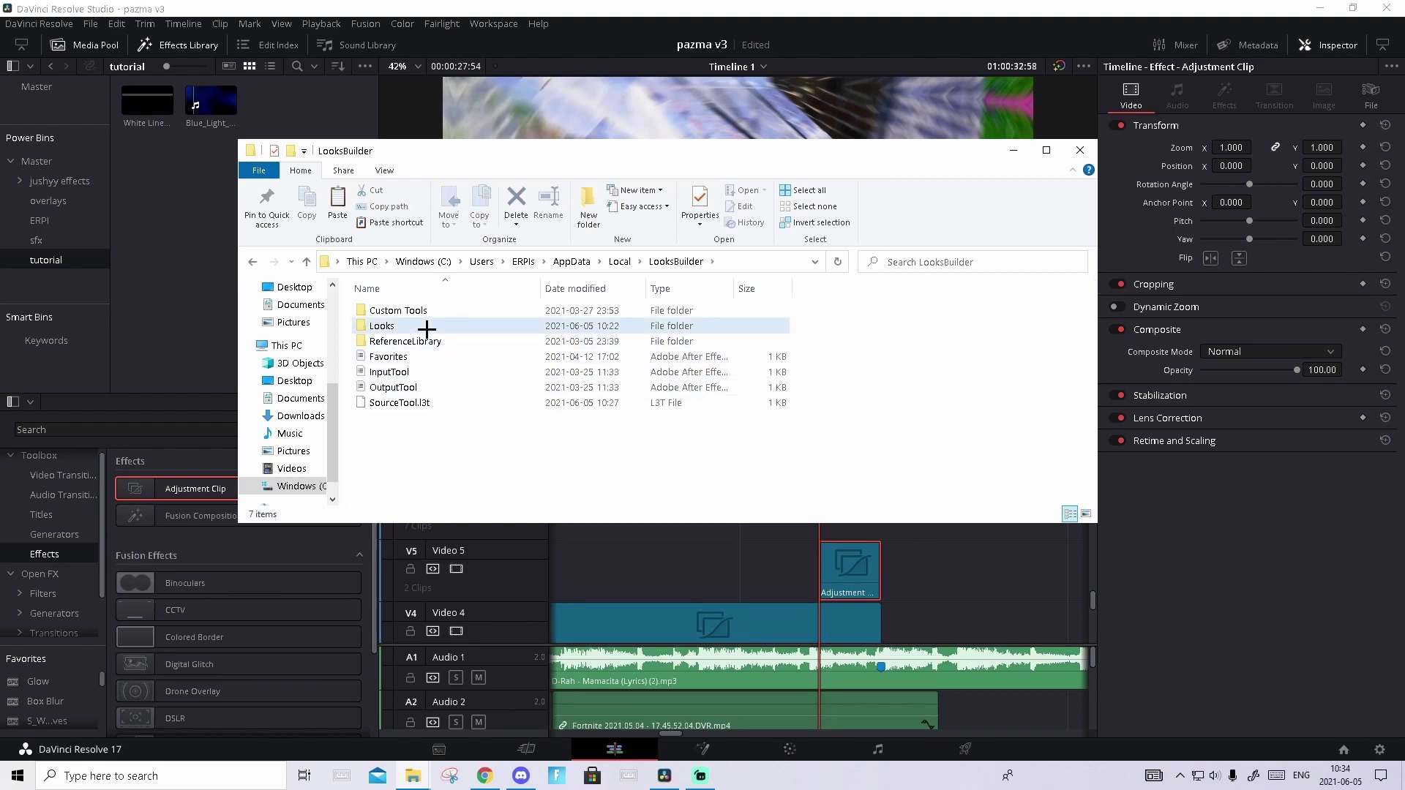
{"action": "double_click", "coordinate": [436, 328]}
{"action": "double_click", "coordinate": [439, 309]}
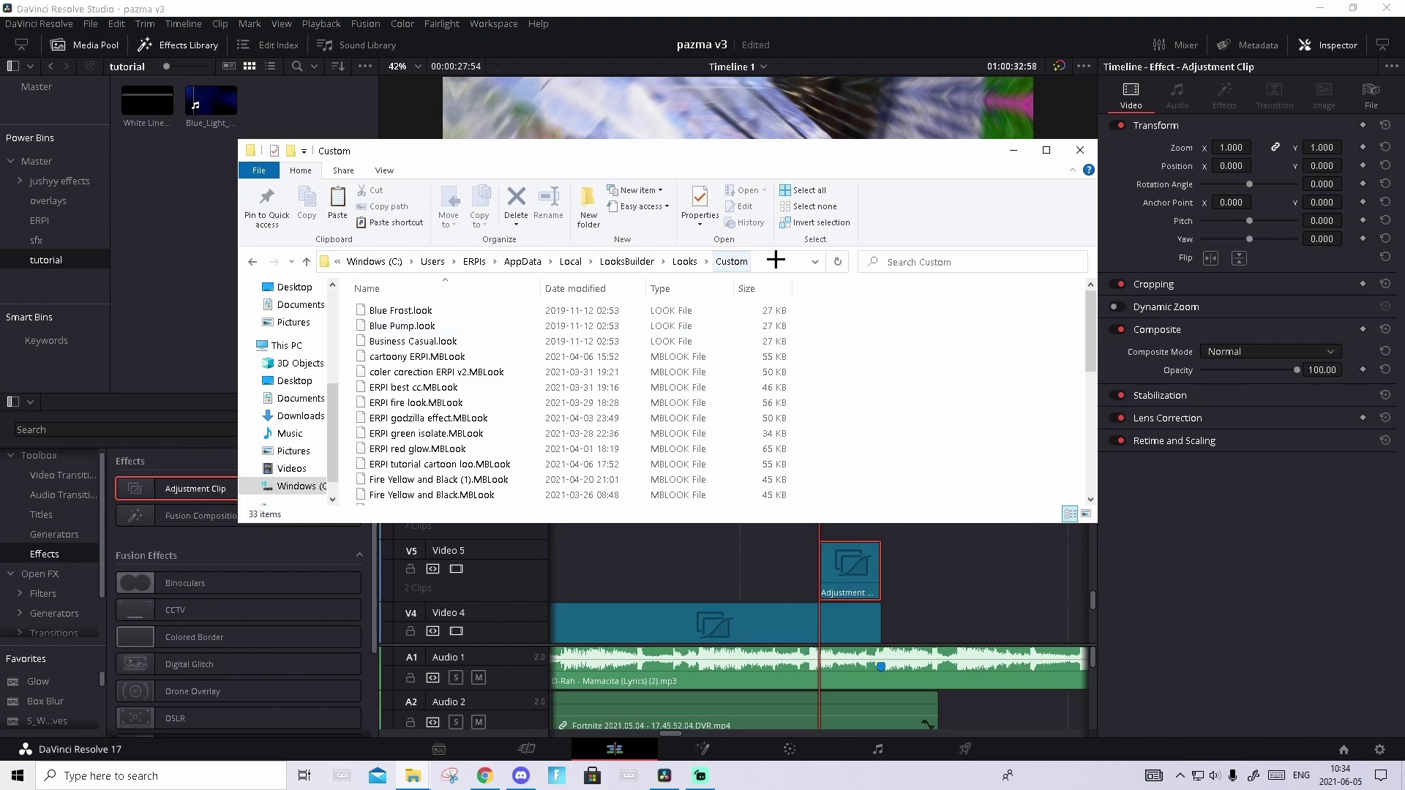
{"action": "left_click", "coordinate": [1089, 157]}
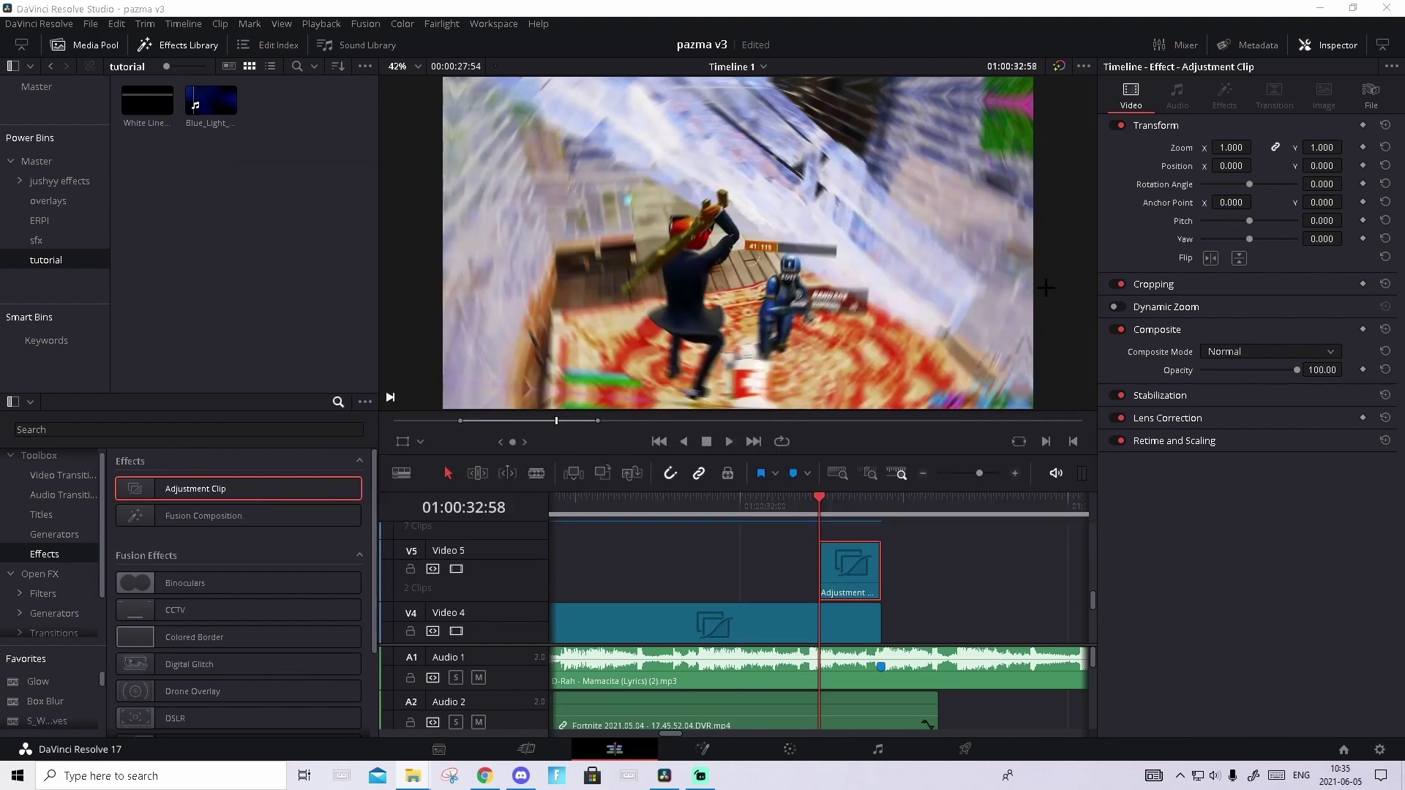
Find the RG Magic Bullet Looks effect by searching for "look" and apply it to the Video 5 adjustment clip.
{"action": "left_click", "coordinate": [58, 576]}
{"action": "left_click", "coordinate": [94, 429]}
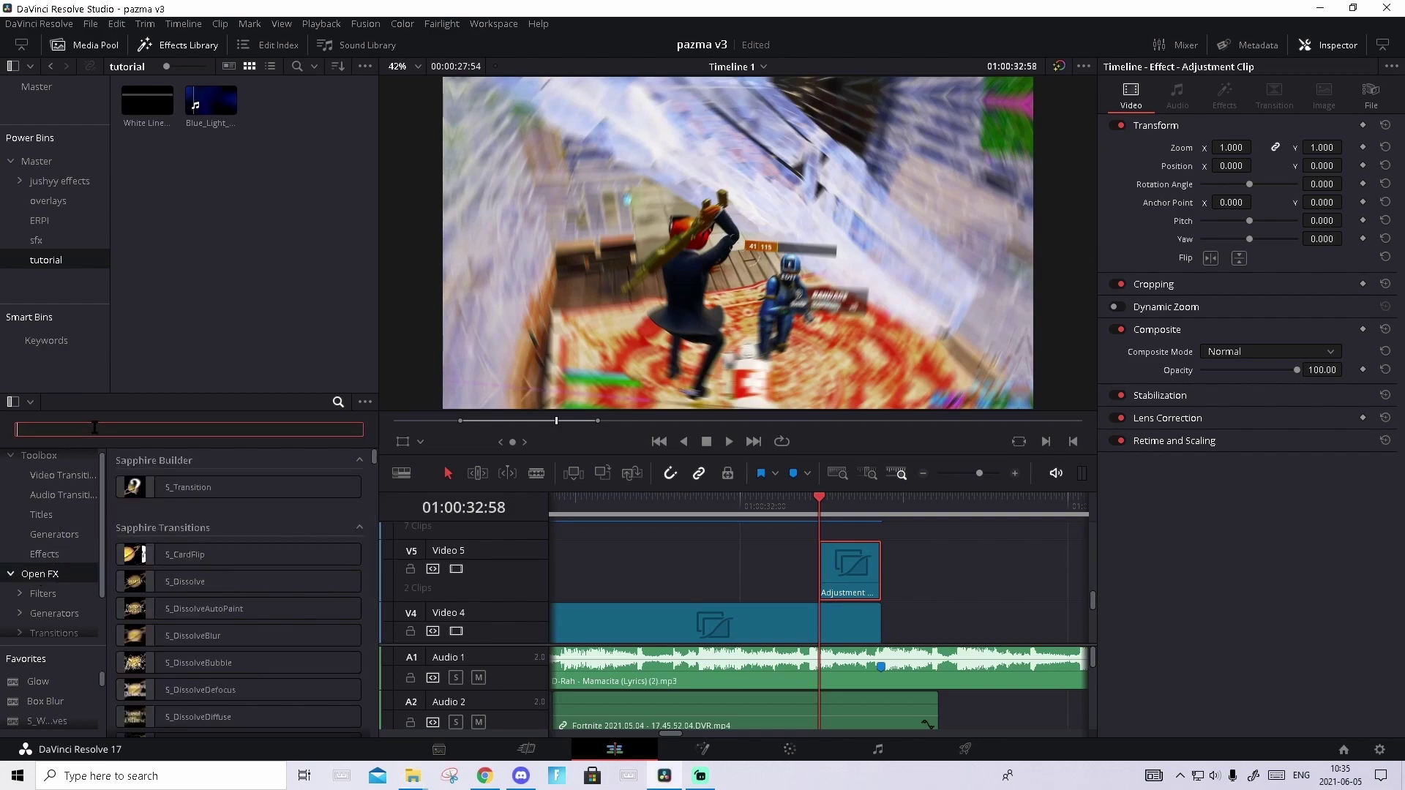
{"action": "type", "text": "look"}
{"action": "left_click_drag", "start_coordinate": [176, 554], "coordinate": [853, 585]}
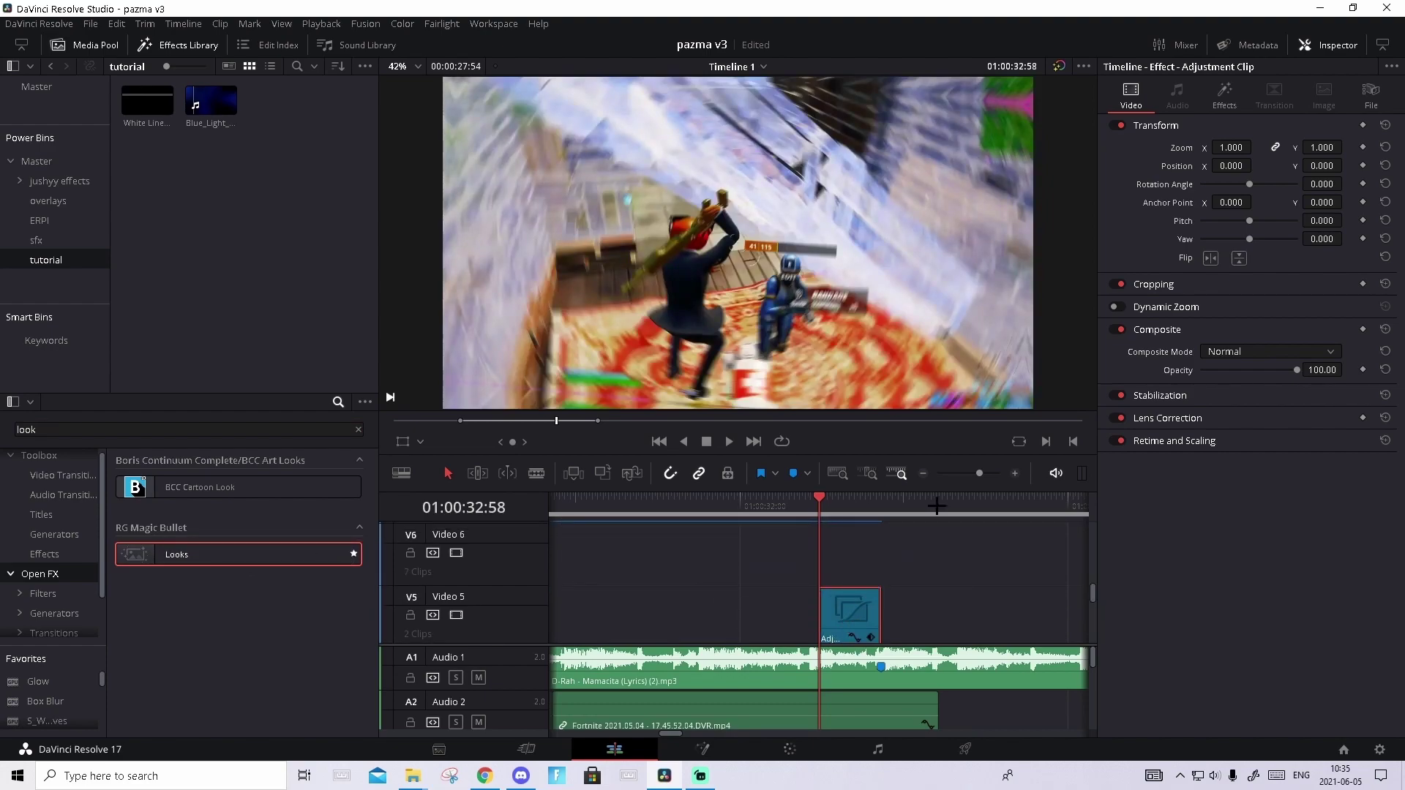
Edit the look in Magic Bullet Looks and apply the "BLUR look ERPI" preset from the ERPI custom looks.
{"action": "left_click", "coordinate": [1224, 94]}
{"action": "left_click", "coordinate": [1251, 175]}
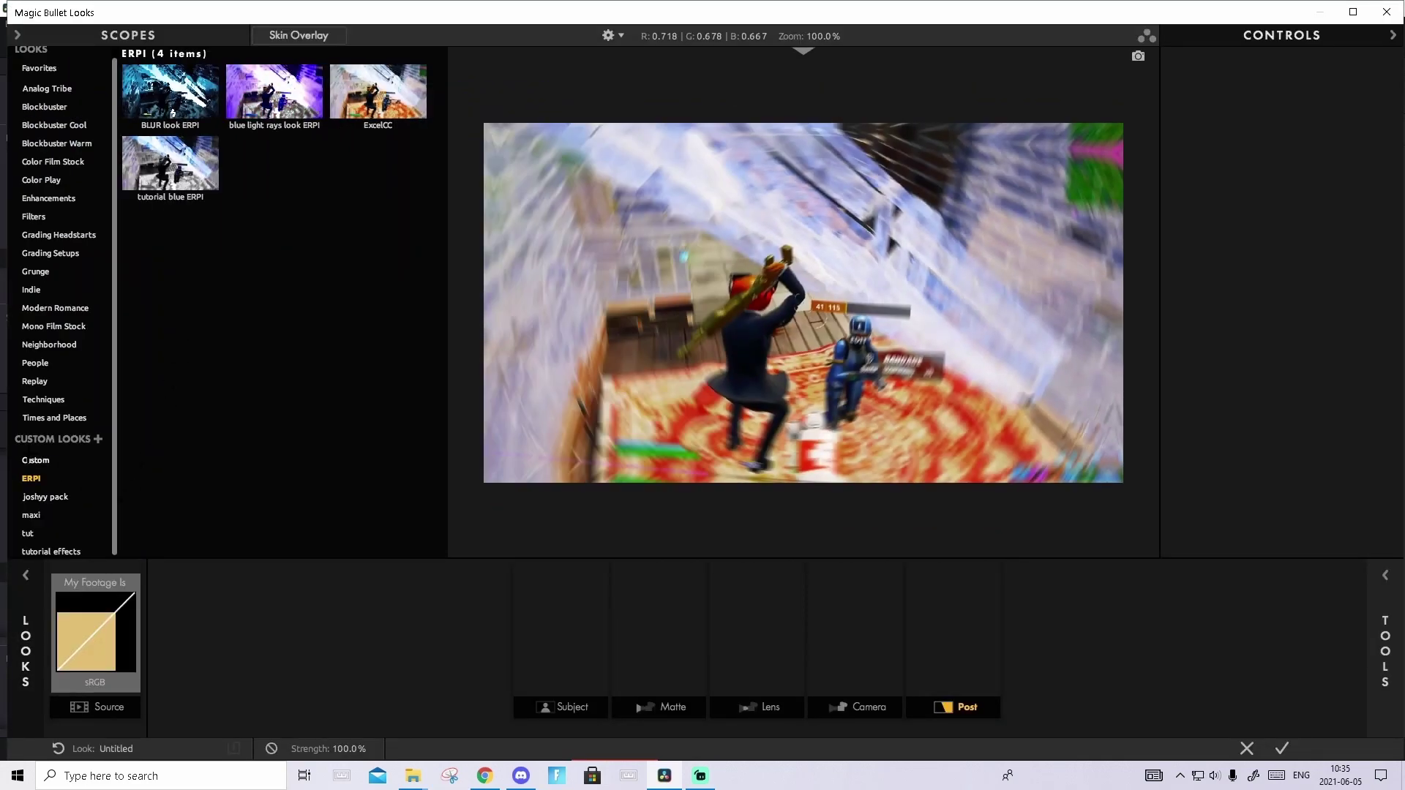
{"action": "left_click", "coordinate": [28, 461]}
{"action": "left_click", "coordinate": [34, 479]}
{"action": "left_click", "coordinate": [167, 121]}
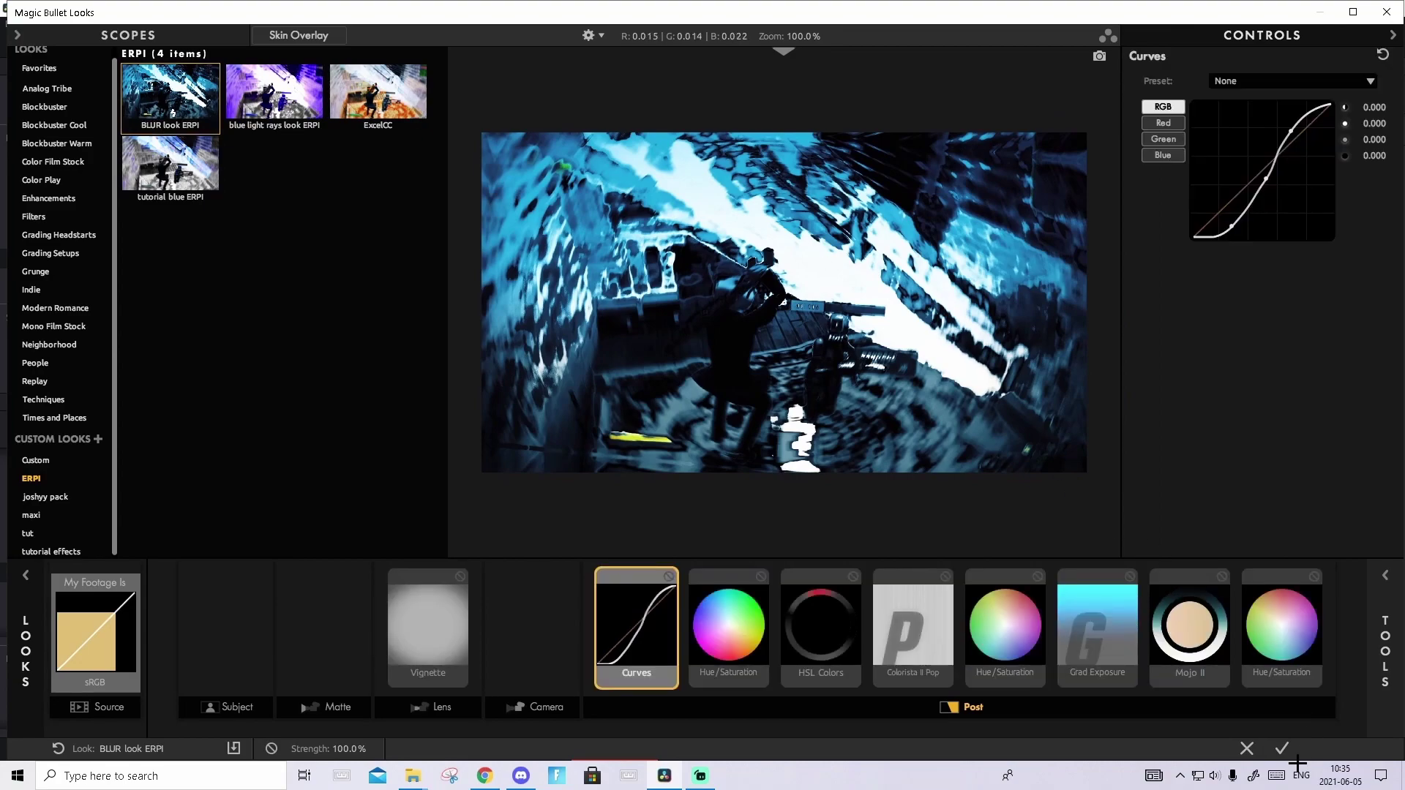
{"action": "left_click", "coordinate": [1281, 749]}
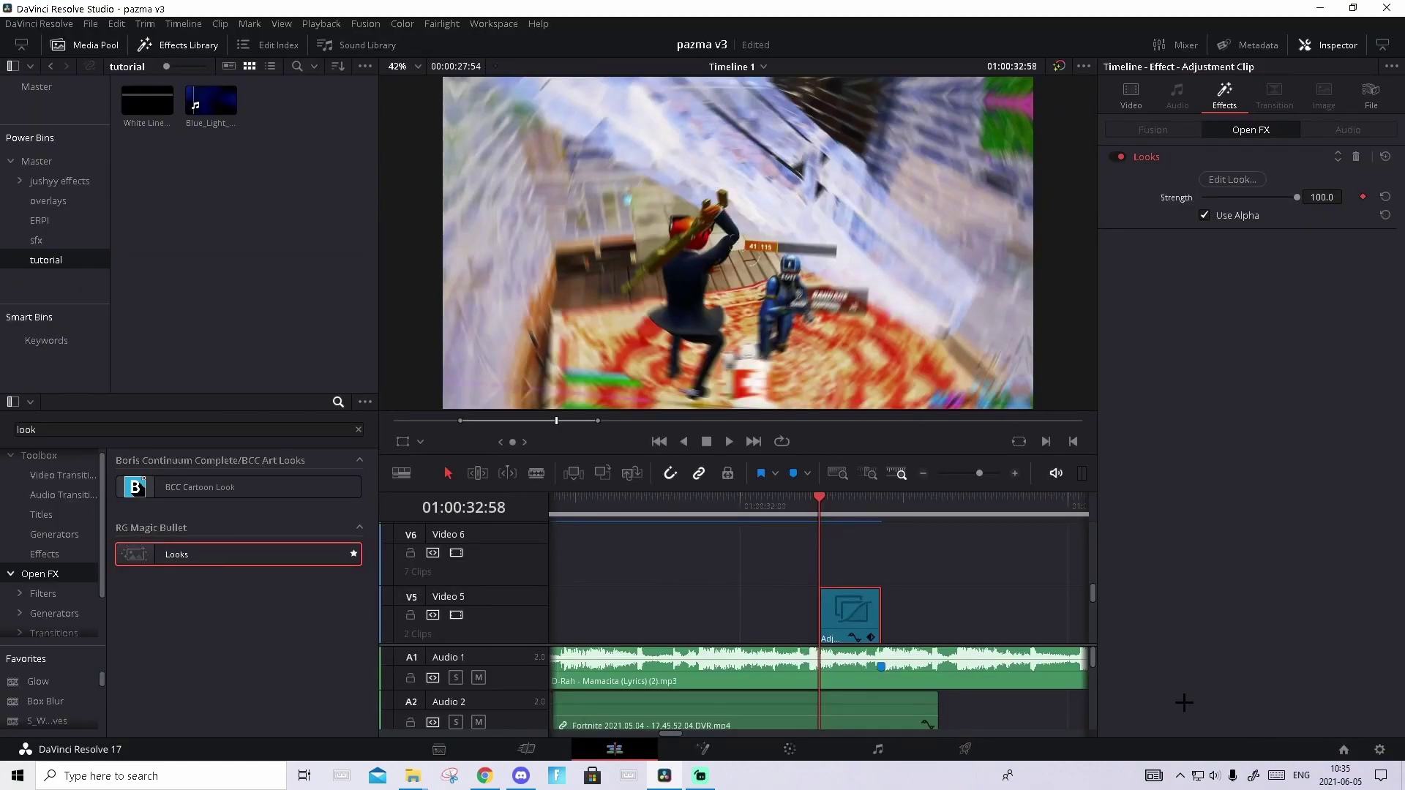
Remove the Looks effect's Strength keyframe at 01:00:32:58.
{"action": "left_click", "coordinate": [851, 503]}
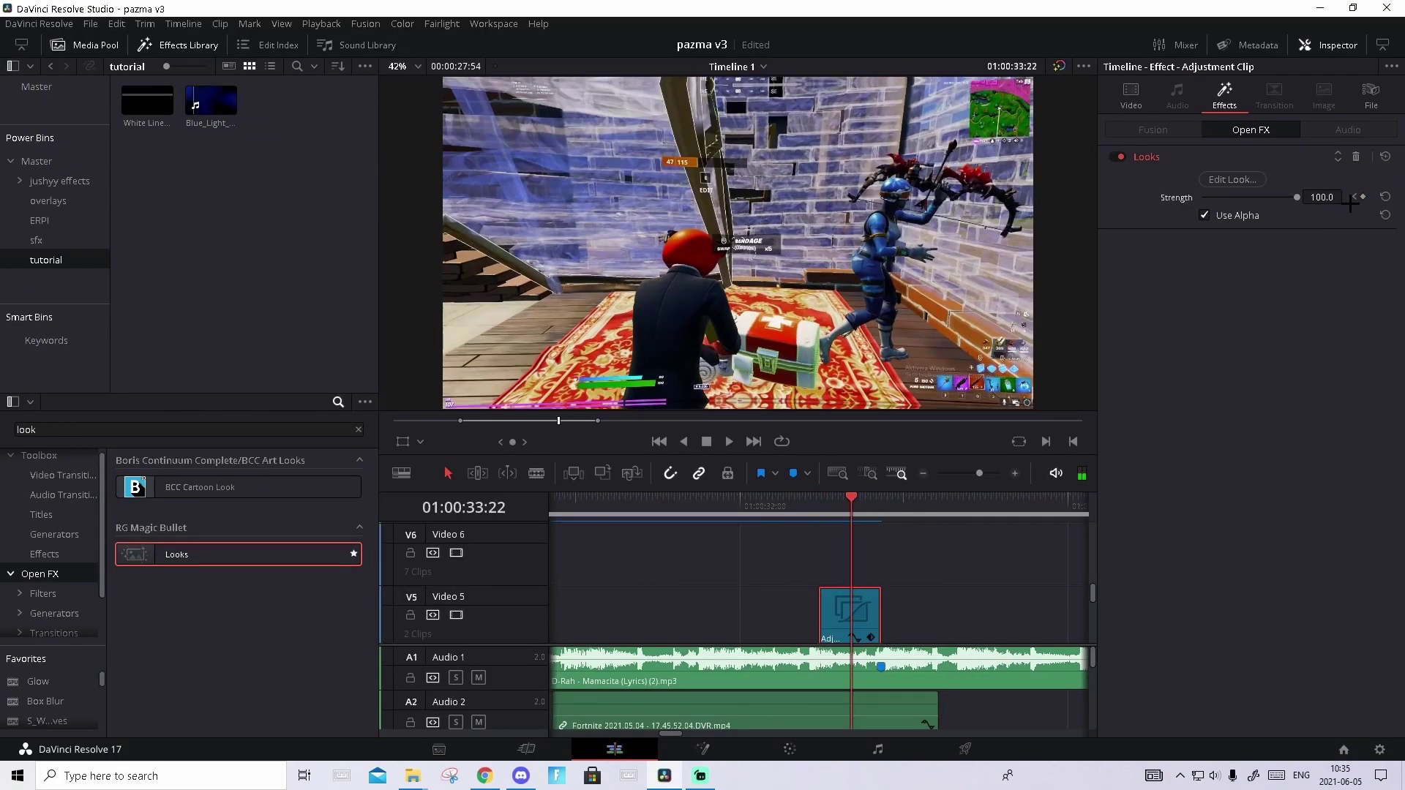
{"action": "key", "text": "Up"}
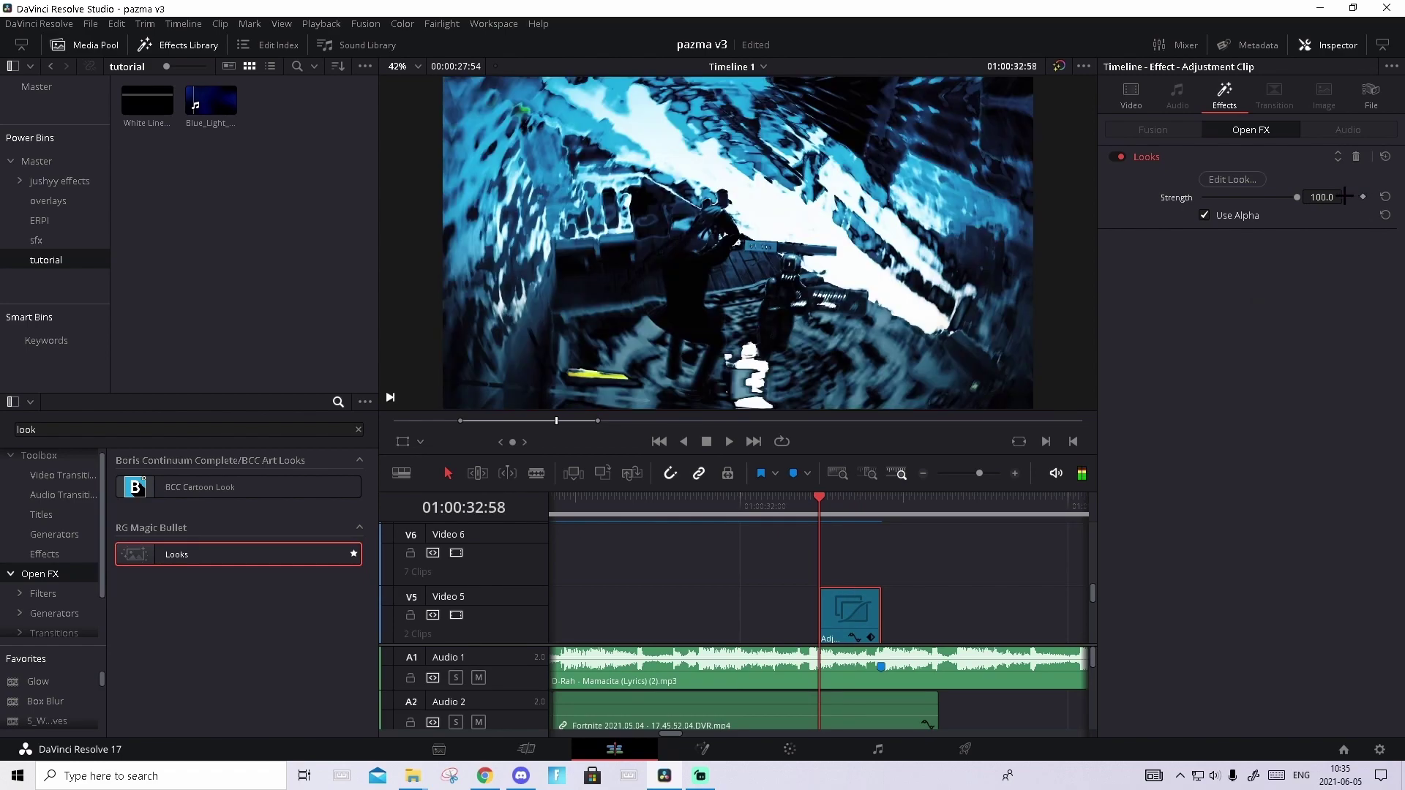
{"action": "mouse_move", "coordinate": [1323, 197]}
{"action": "left_mouse_down"}
{"action": "mouse_move", "coordinate": [1250, 197]}
{"action": "mouse_move", "coordinate": [1347, 197]}
{"action": "left_mouse_up"}
Enable render caching for the Video 5 adjustment clip.
{"action": "left_click", "coordinate": [1013, 475]}
{"action": "right_click", "coordinate": [879, 594]}
{"action": "left_click", "coordinate": [916, 577]}
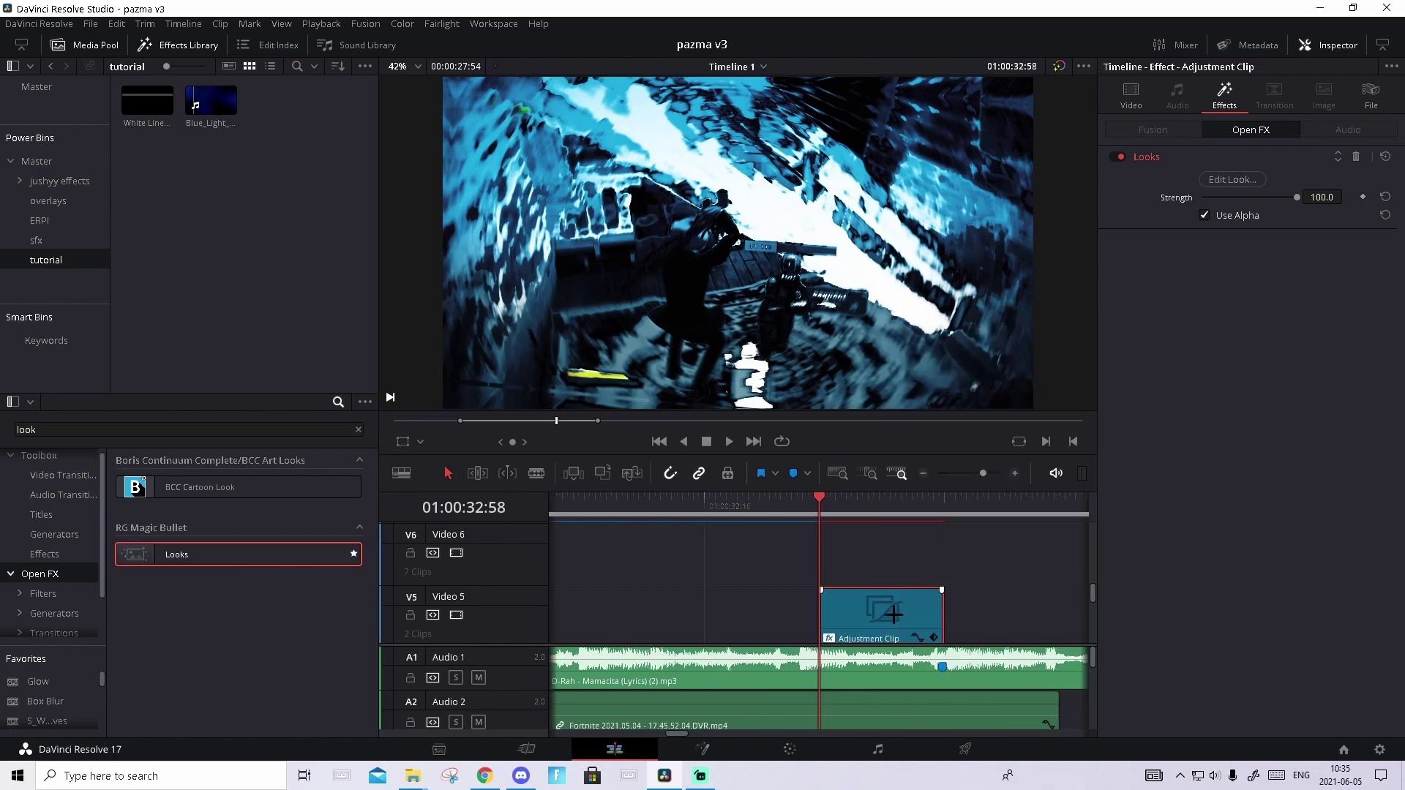
Add a short fade-in to the start of the Video 5 adjustment clip and play it back to check it.
{"action": "scroll", "coordinate": [864, 590], "scroll_direction": "down", "scroll_amount": 1}
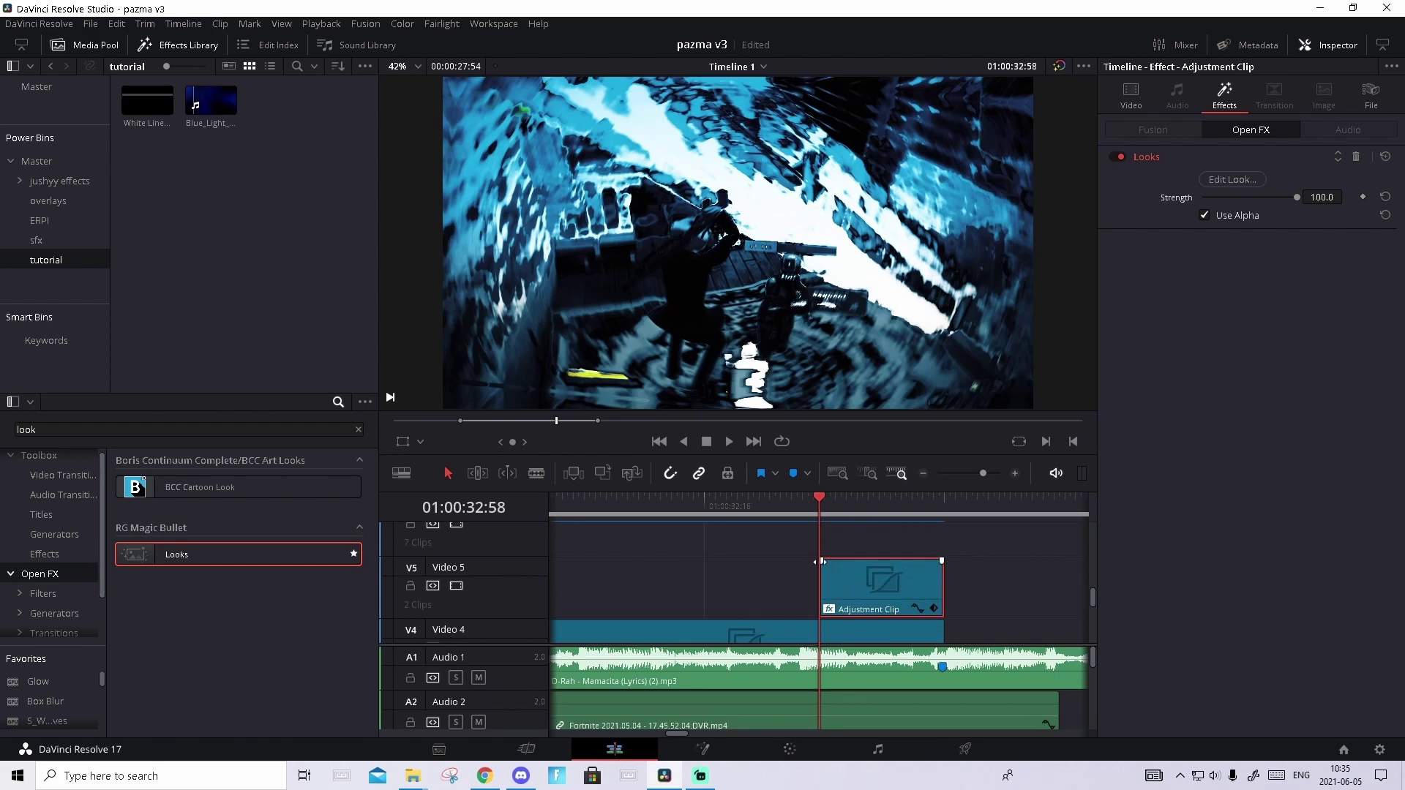
{"action": "left_click_drag", "start_coordinate": [823, 558], "coordinate": [836, 560]}
{"action": "left_click", "coordinate": [815, 504]}
{"action": "key", "text": "space"}
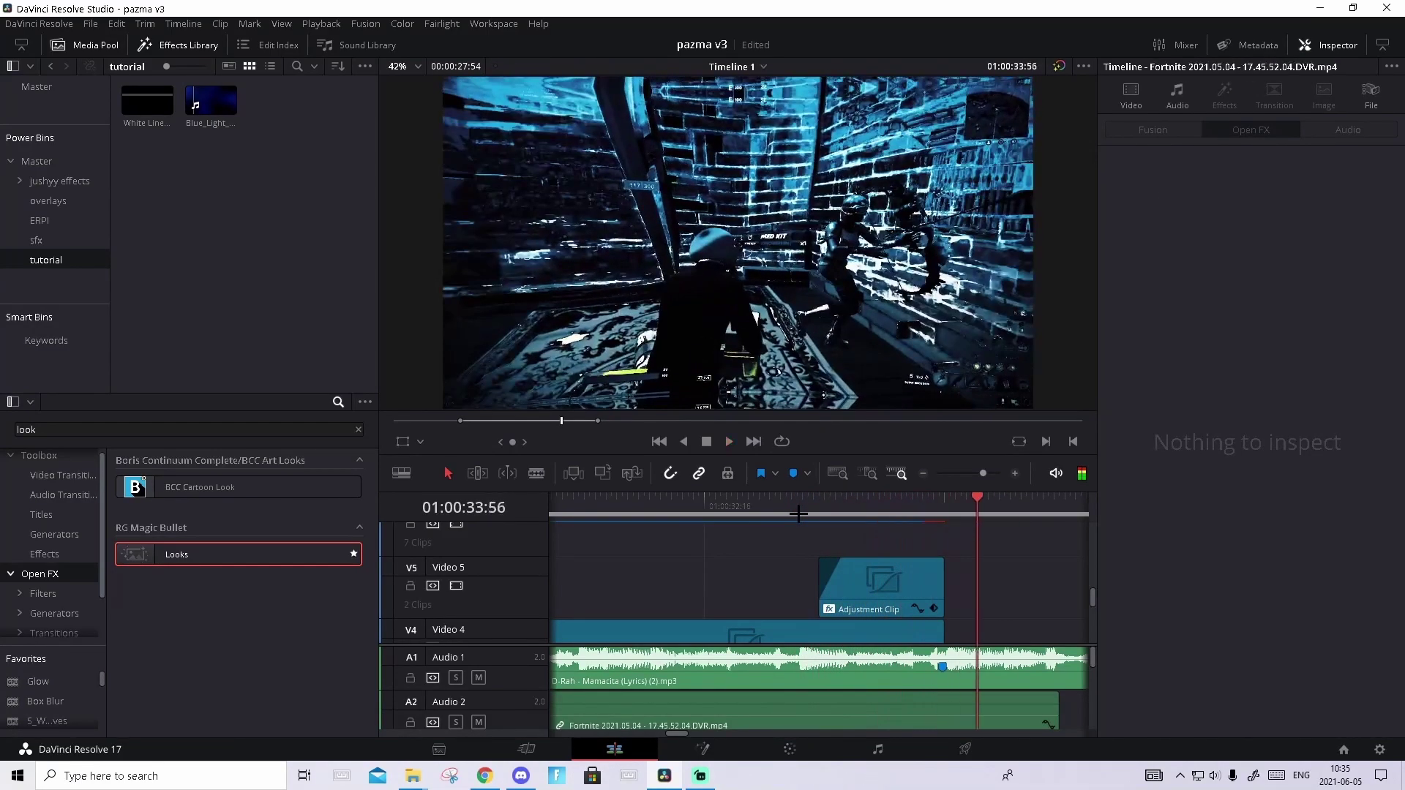
{"action": "left_click", "coordinate": [820, 505]}
{"action": "left_click", "coordinate": [829, 609]}
{"action": "scroll", "coordinate": [966, 586], "scroll_direction": "up", "scroll_amount": 2}
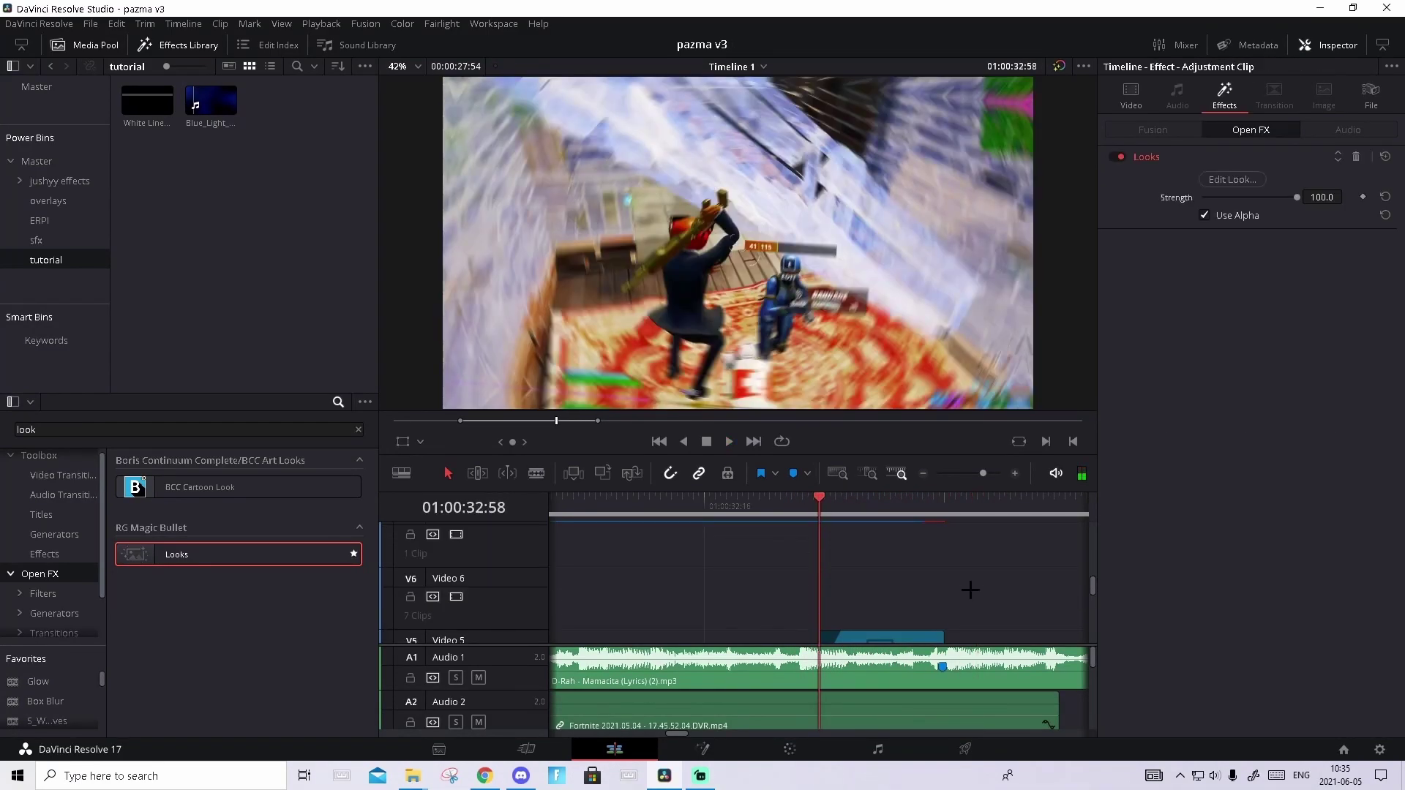
{"action": "scroll", "coordinate": [982, 472], "scroll_direction": "down", "scroll_amount": 2}
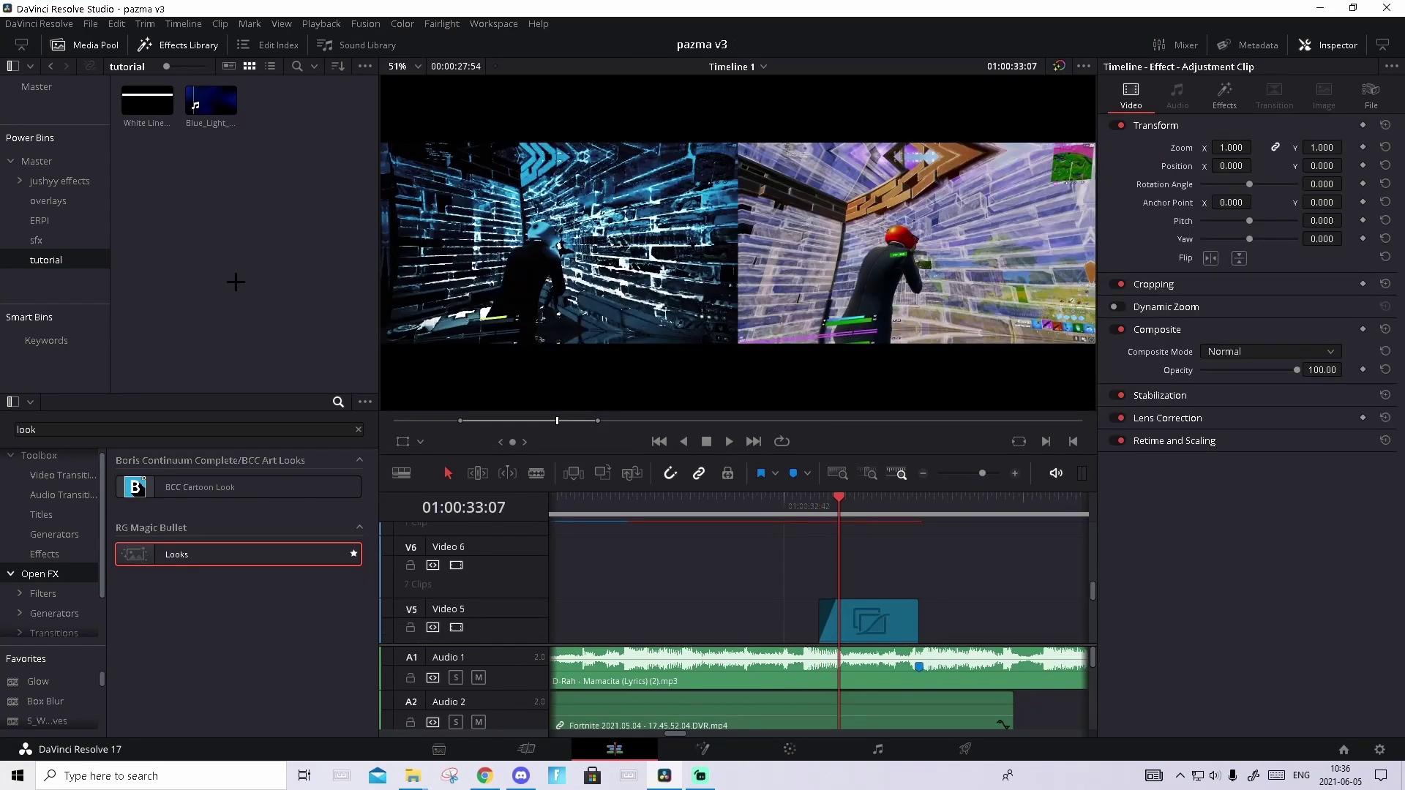
Place the White Lines clip on Video 6 above the Looks adjustment clip, starting at 01:00:32:58.
{"action": "left_click", "coordinate": [205, 283]}
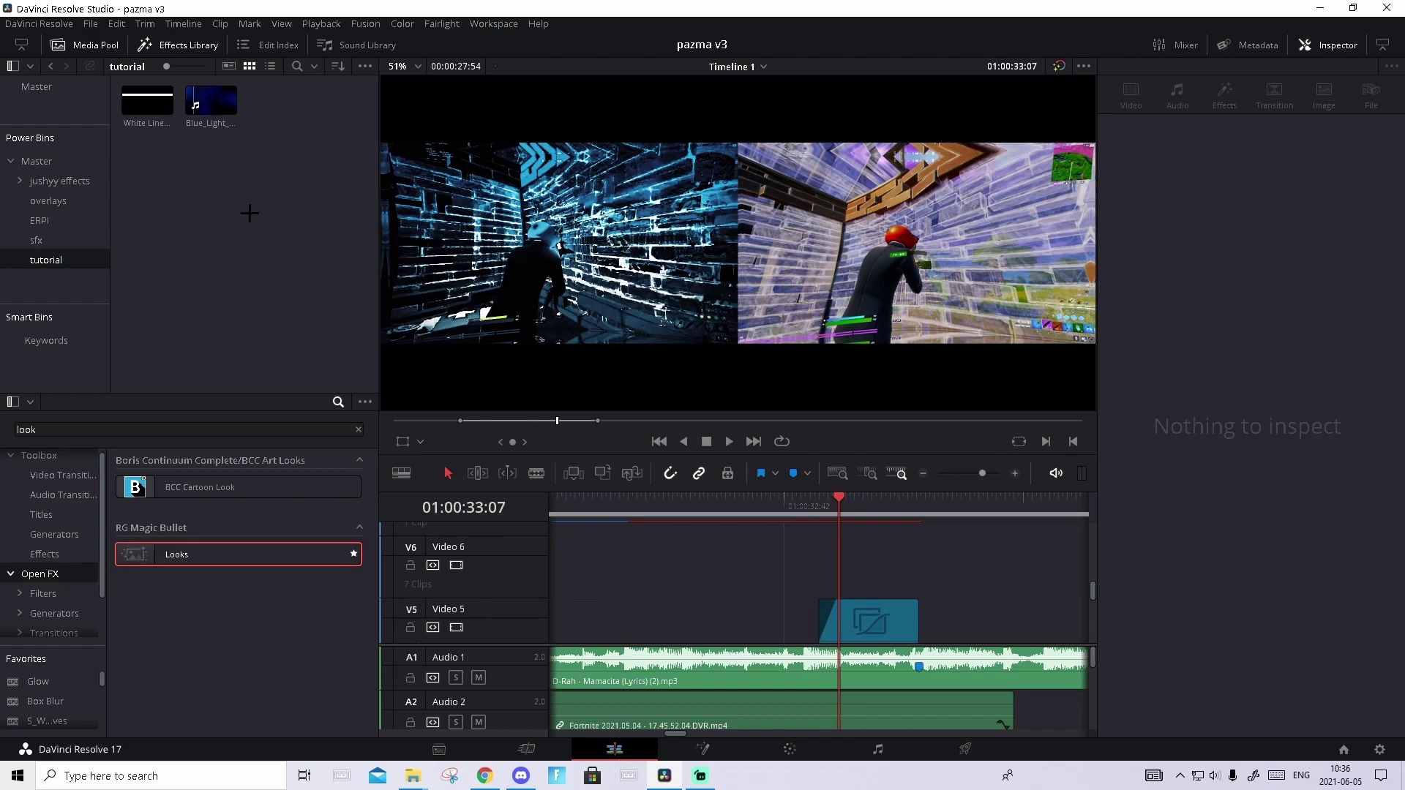
{"action": "left_click_drag", "start_coordinate": [146, 102], "coordinate": [841, 556]}
{"action": "left_click_drag", "start_coordinate": [981, 472], "coordinate": [986, 473]}
{"action": "left_click", "coordinate": [796, 497]}
{"action": "left_click_drag", "start_coordinate": [796, 497], "coordinate": [780, 498]}
{"action": "scroll", "coordinate": [802, 556], "scroll_direction": "down", "scroll_amount": 1}
{"action": "left_click", "coordinate": [804, 562]}
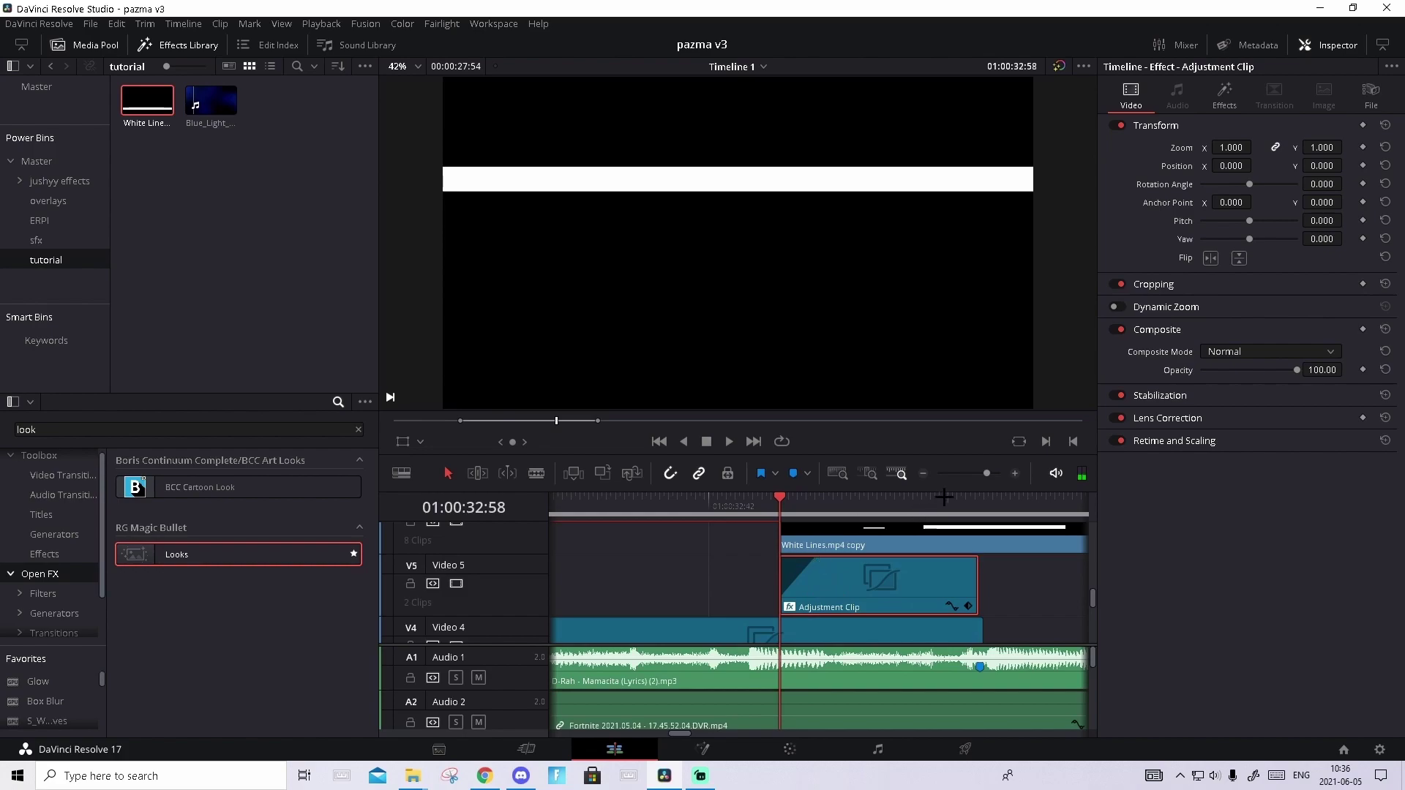
Trim the end of the White Lines clip on Video 6 to match the end of the adjustment clip below it.
{"action": "left_click_drag", "start_coordinate": [986, 473], "coordinate": [978, 474]}
{"action": "left_click_drag", "start_coordinate": [997, 533], "coordinate": [865, 530]}
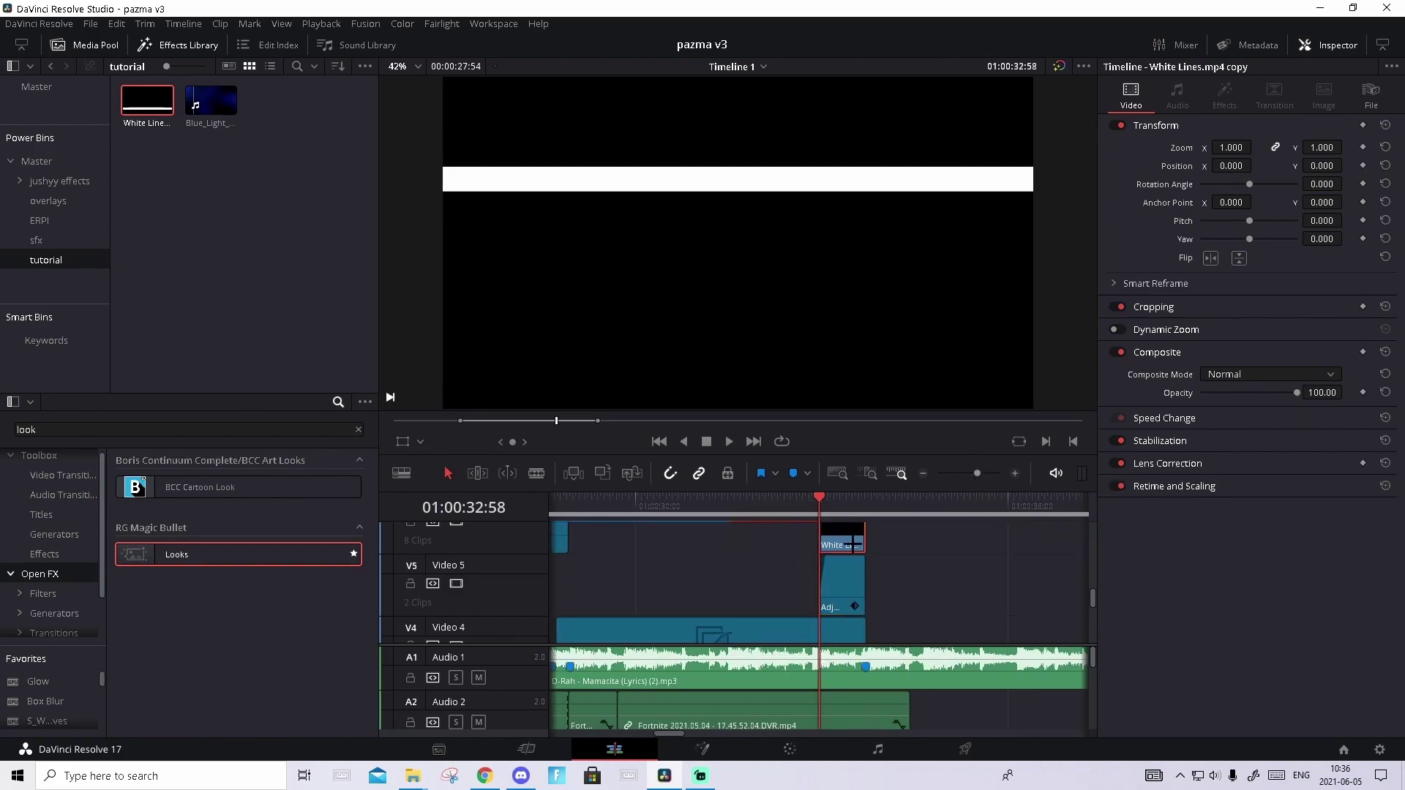
{"action": "scroll", "coordinate": [858, 545], "scroll_direction": "up", "scroll_amount": 1}
Open the White Lines clip in Fusion and insert a Delta Keyer between MediaIn1 and MediaOut1.
{"action": "left_click", "coordinate": [844, 505]}
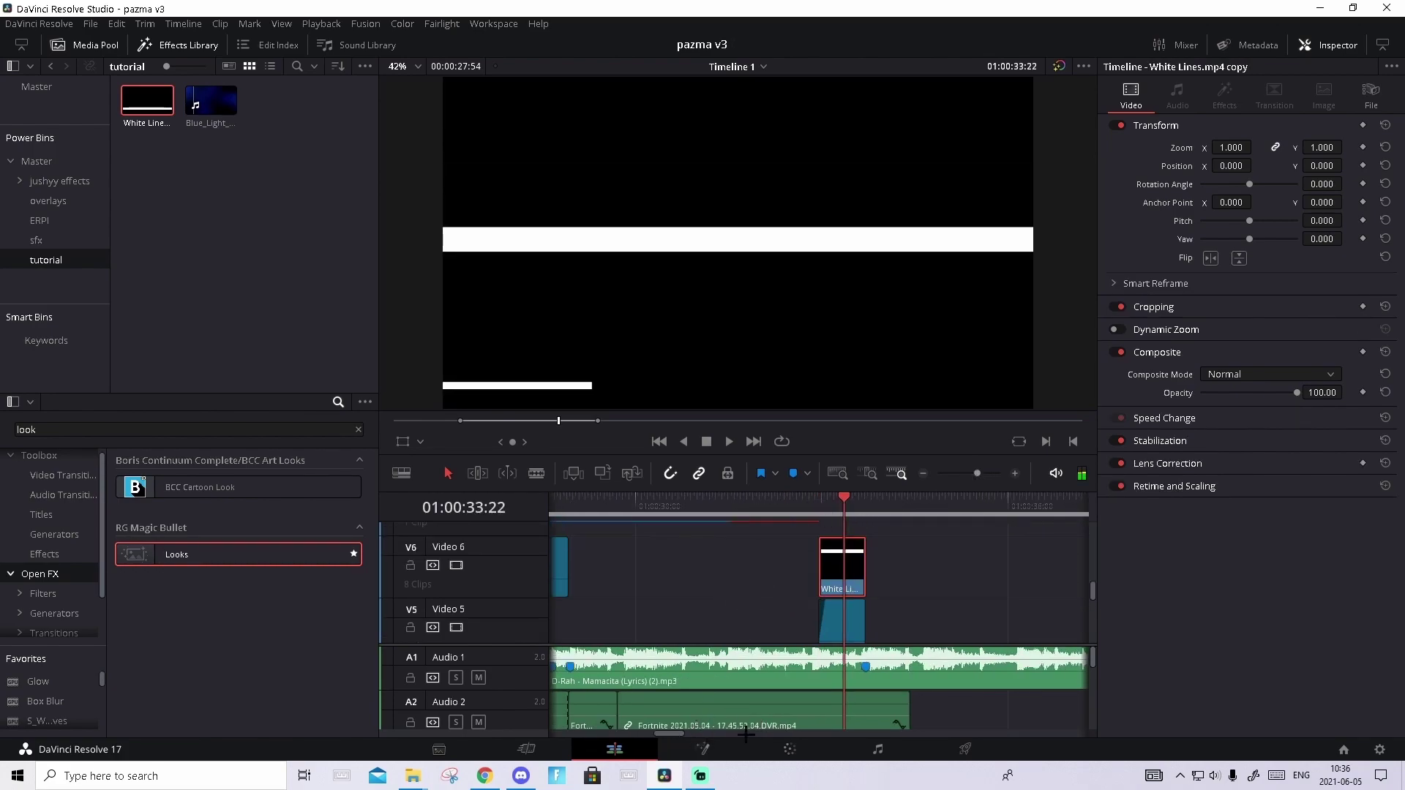
{"action": "left_click", "coordinate": [703, 749]}
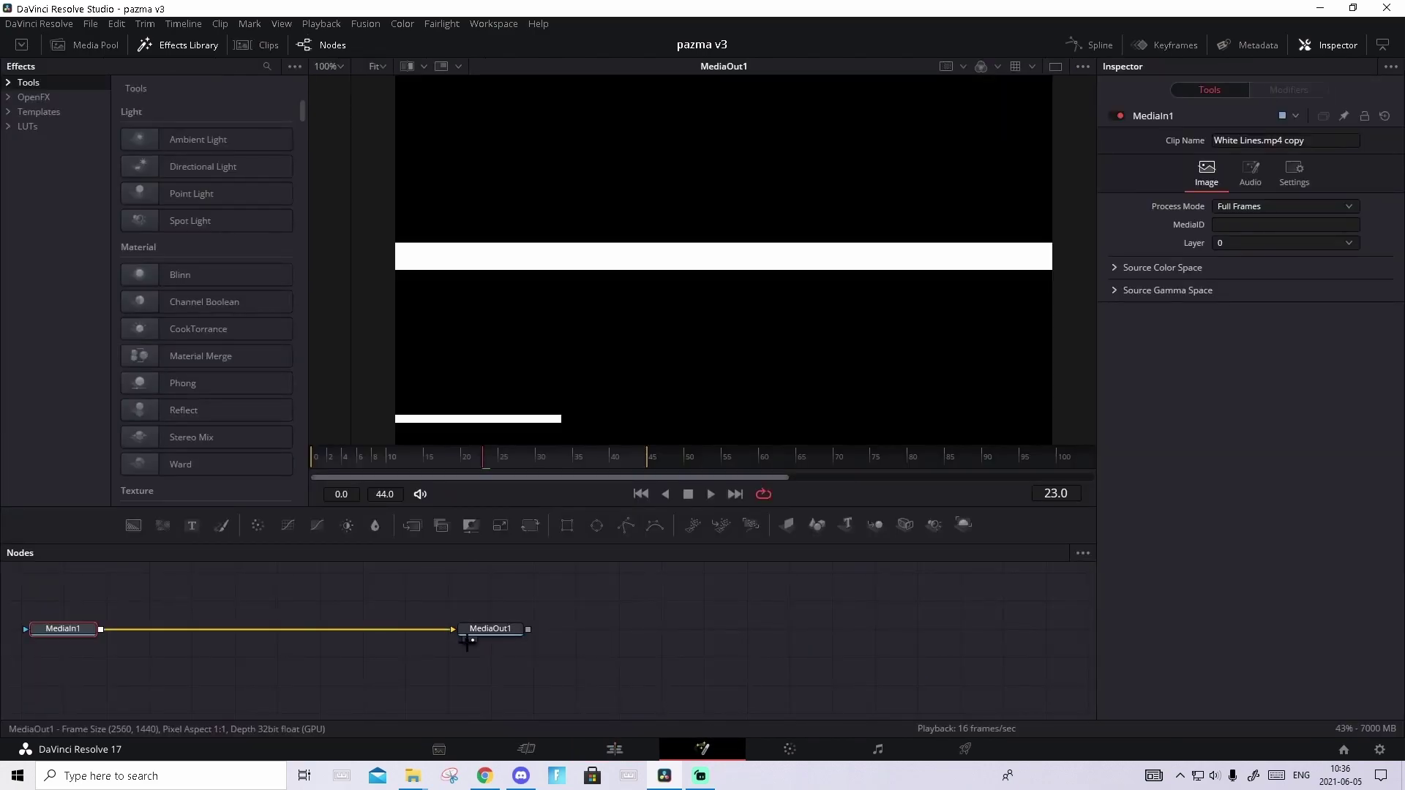
{"action": "key", "text": "shift+space"}
{"action": "type", "text": "delta"}
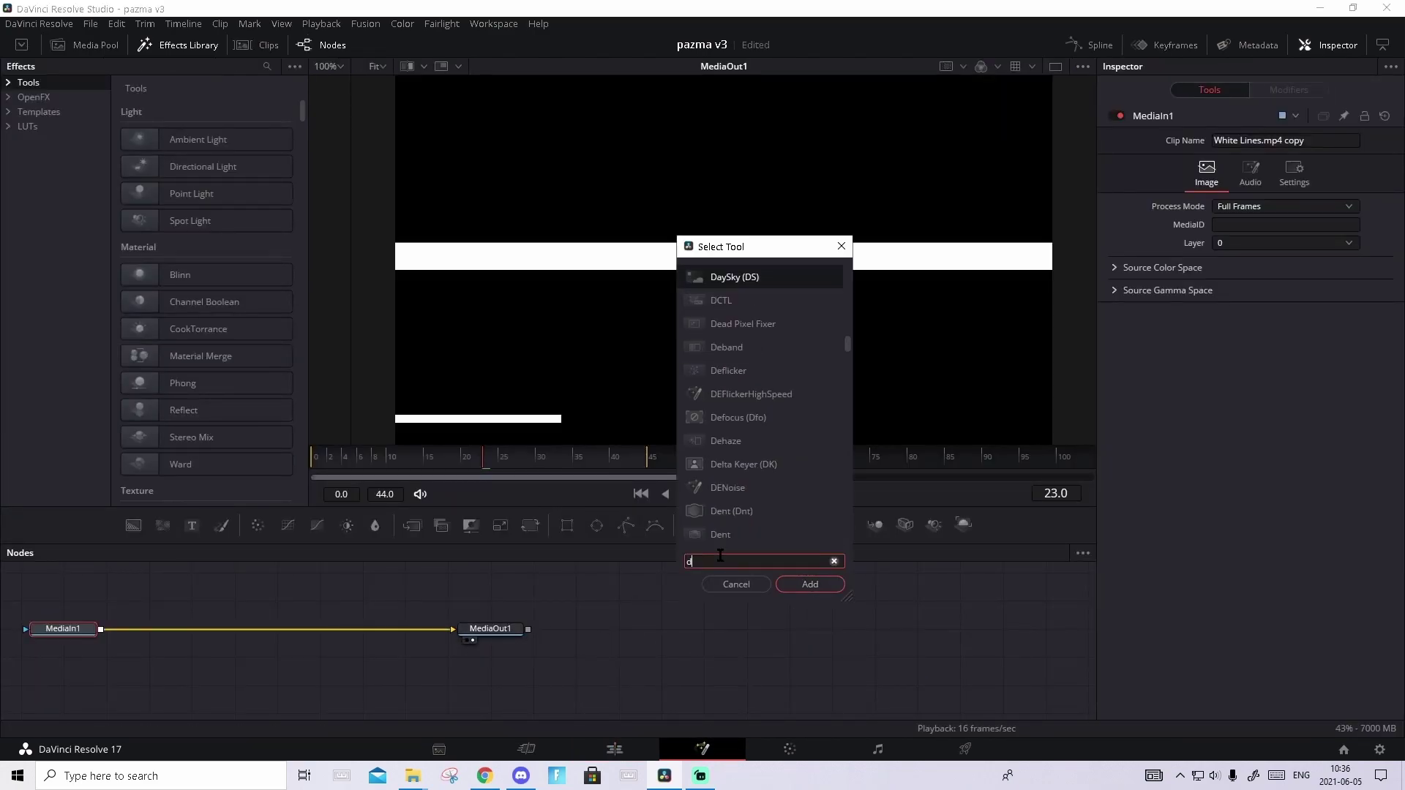
{"action": "left_click", "coordinate": [809, 582]}
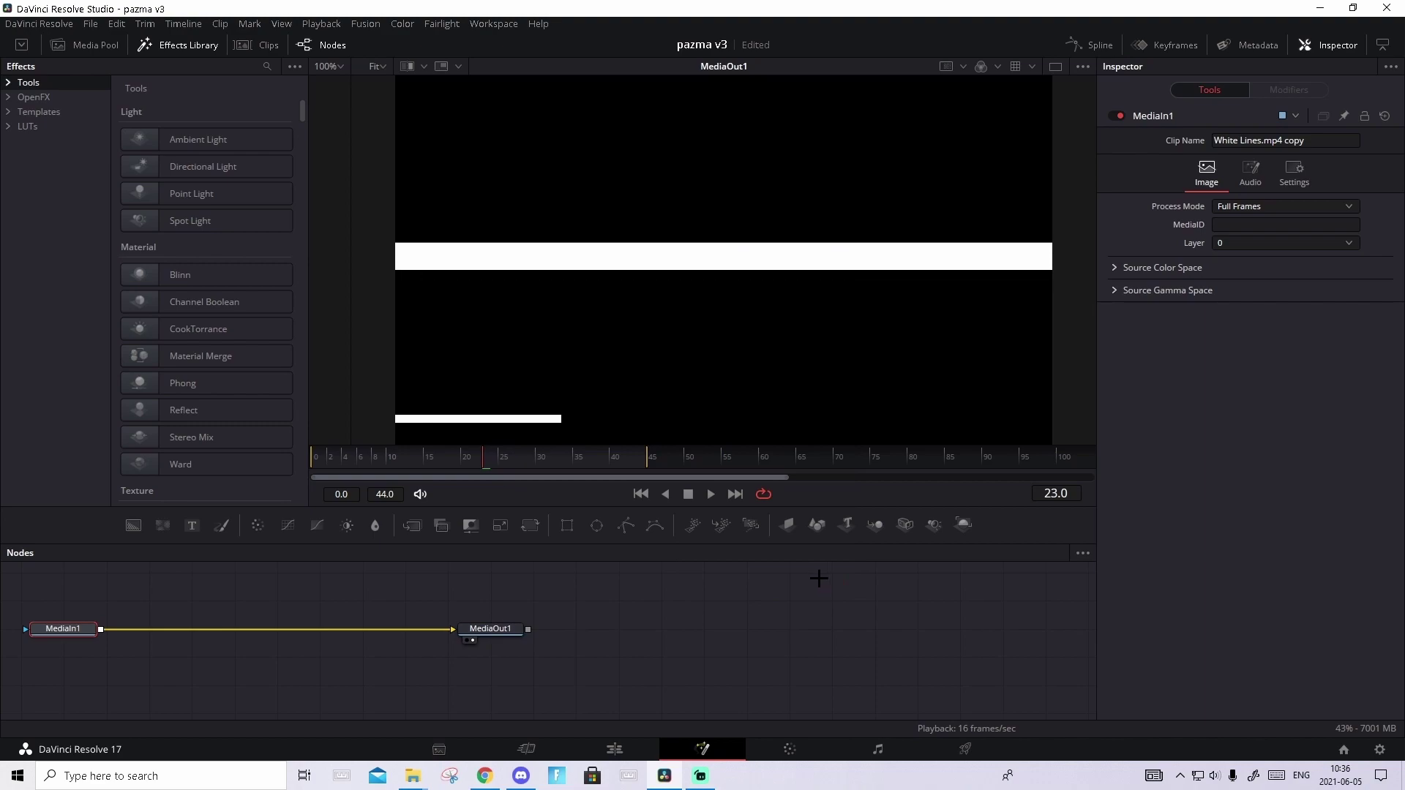
{"action": "key", "text": "shift+space"}
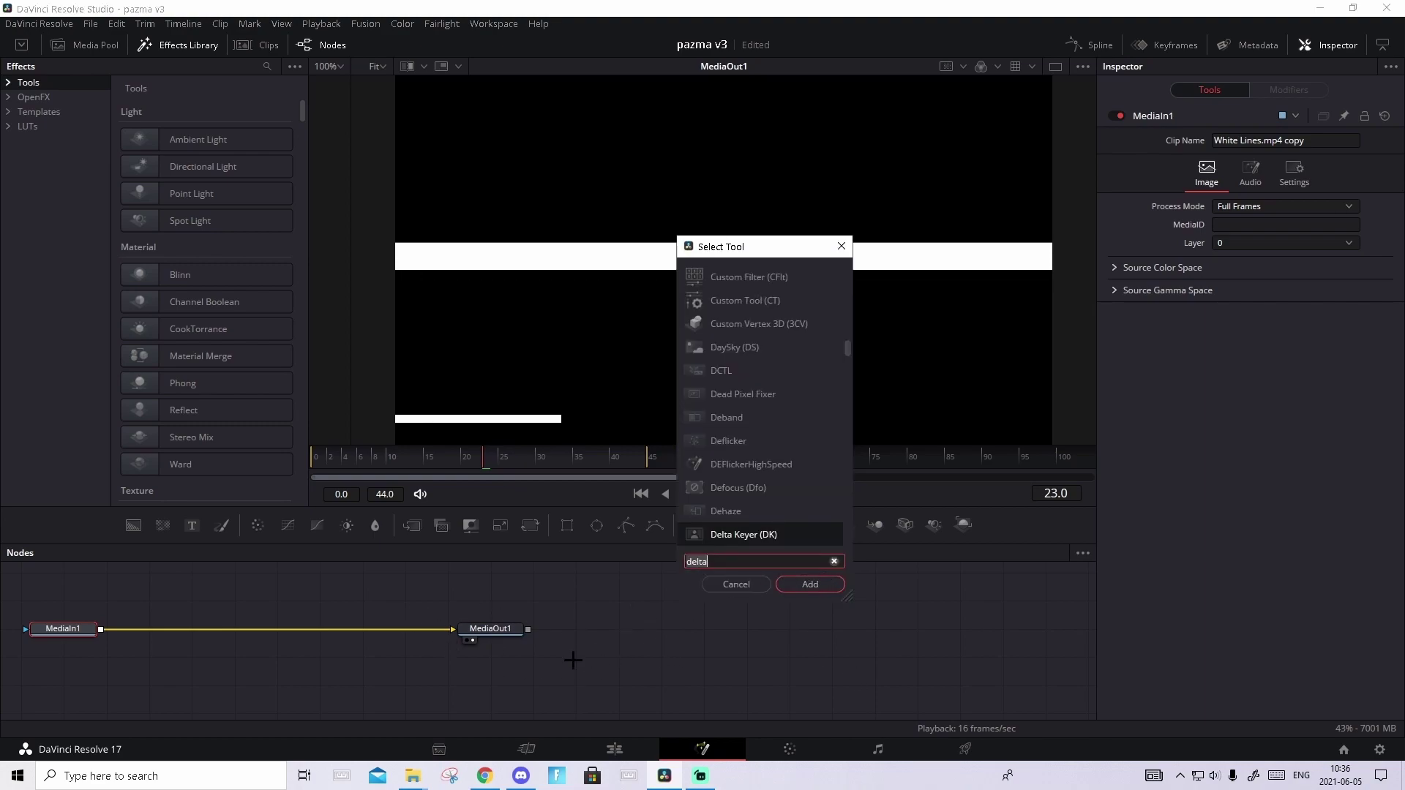
{"action": "key", "text": "Return"}
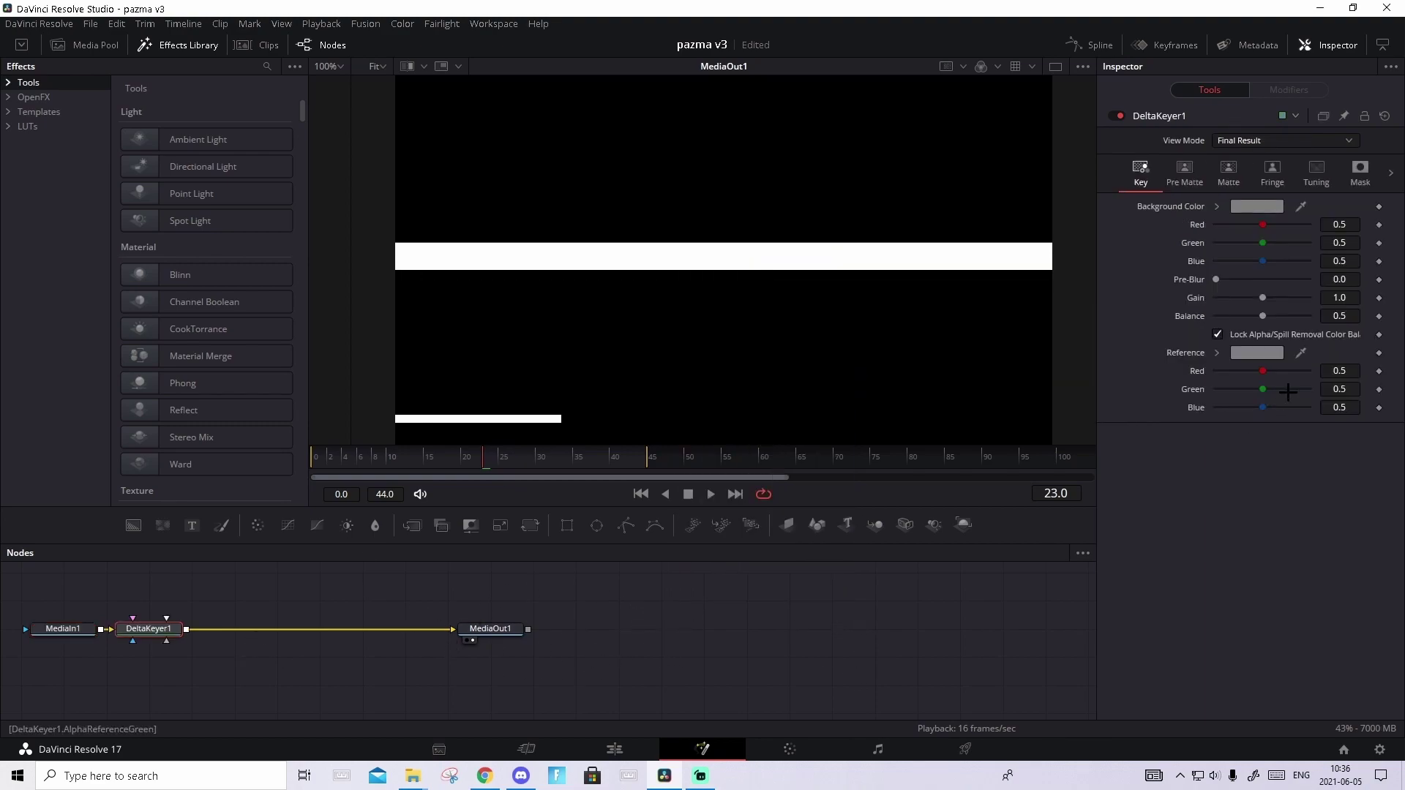
Set the Delta Keyer's Reference colour to black to key out the White Lines clip's background.
{"action": "left_click", "coordinate": [1257, 352]}
{"action": "left_click_drag", "start_coordinate": [875, 377], "coordinate": [876, 403]}
{"action": "left_click", "coordinate": [851, 519]}
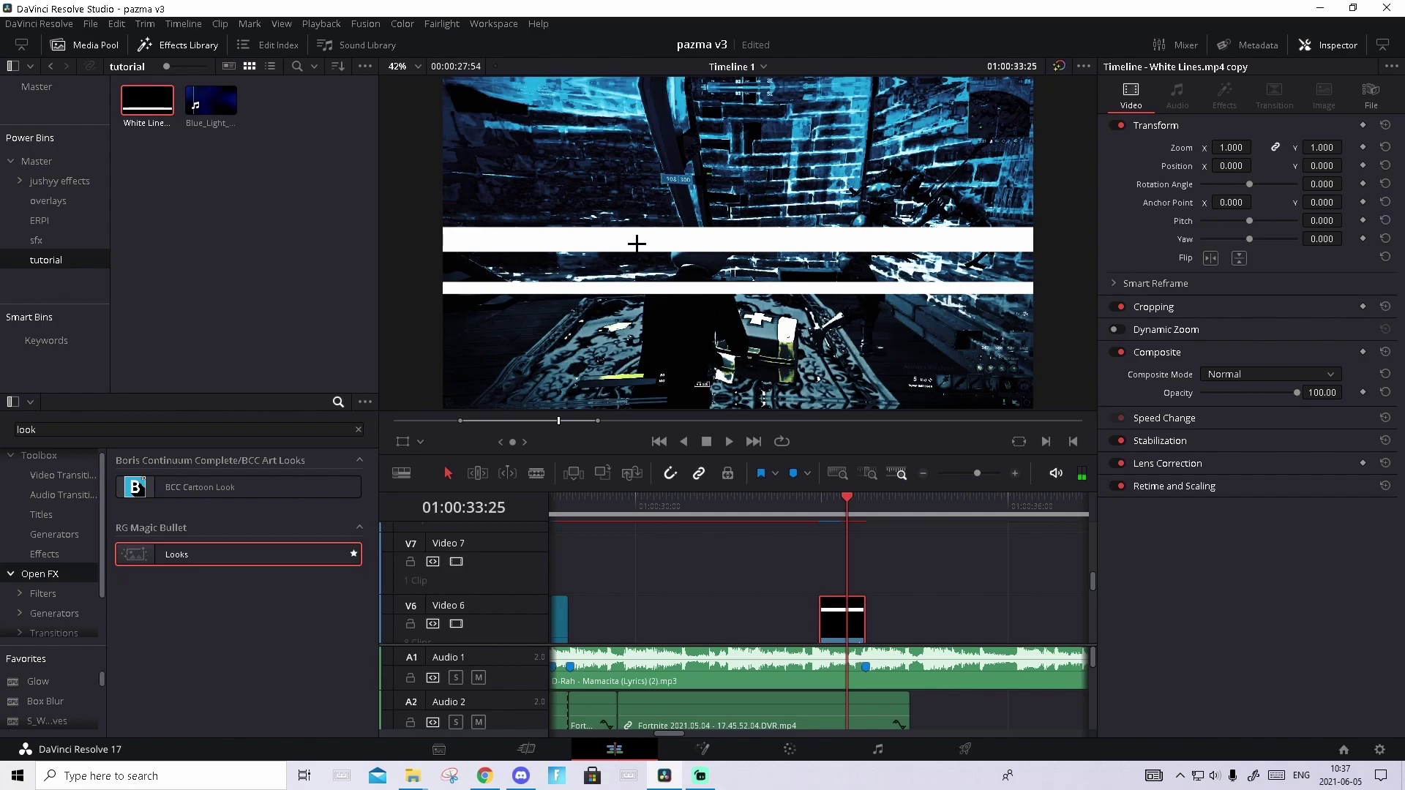
Lower the White Lines clip's opacity to 25.20 on the edit timeline and add a slight fade at its end.
{"action": "left_click_drag", "start_coordinate": [1296, 392], "coordinate": [1224, 393]}
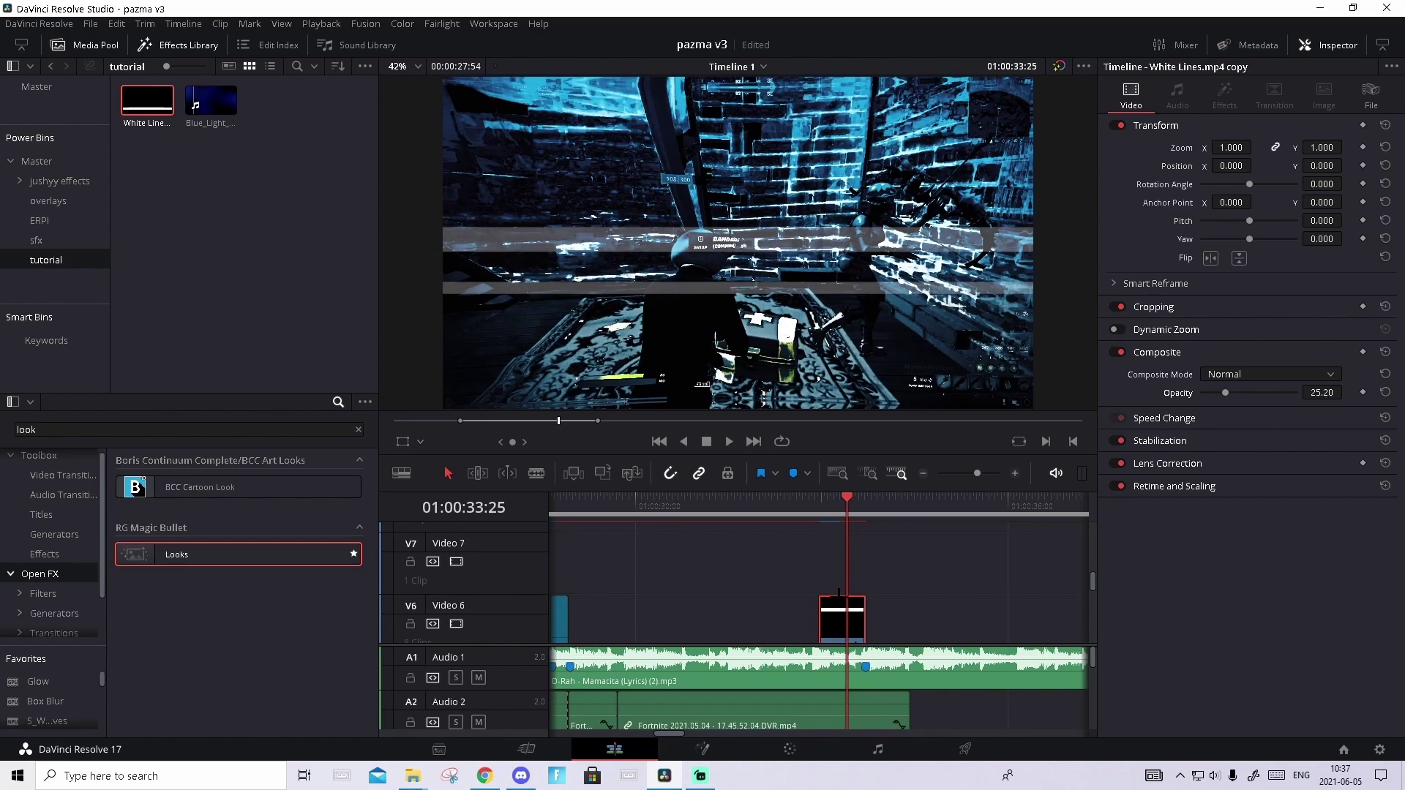
{"action": "mouse_move", "coordinate": [826, 610]}
{"action": "left_click_drag", "start_coordinate": [863, 599], "coordinate": [862, 599]}
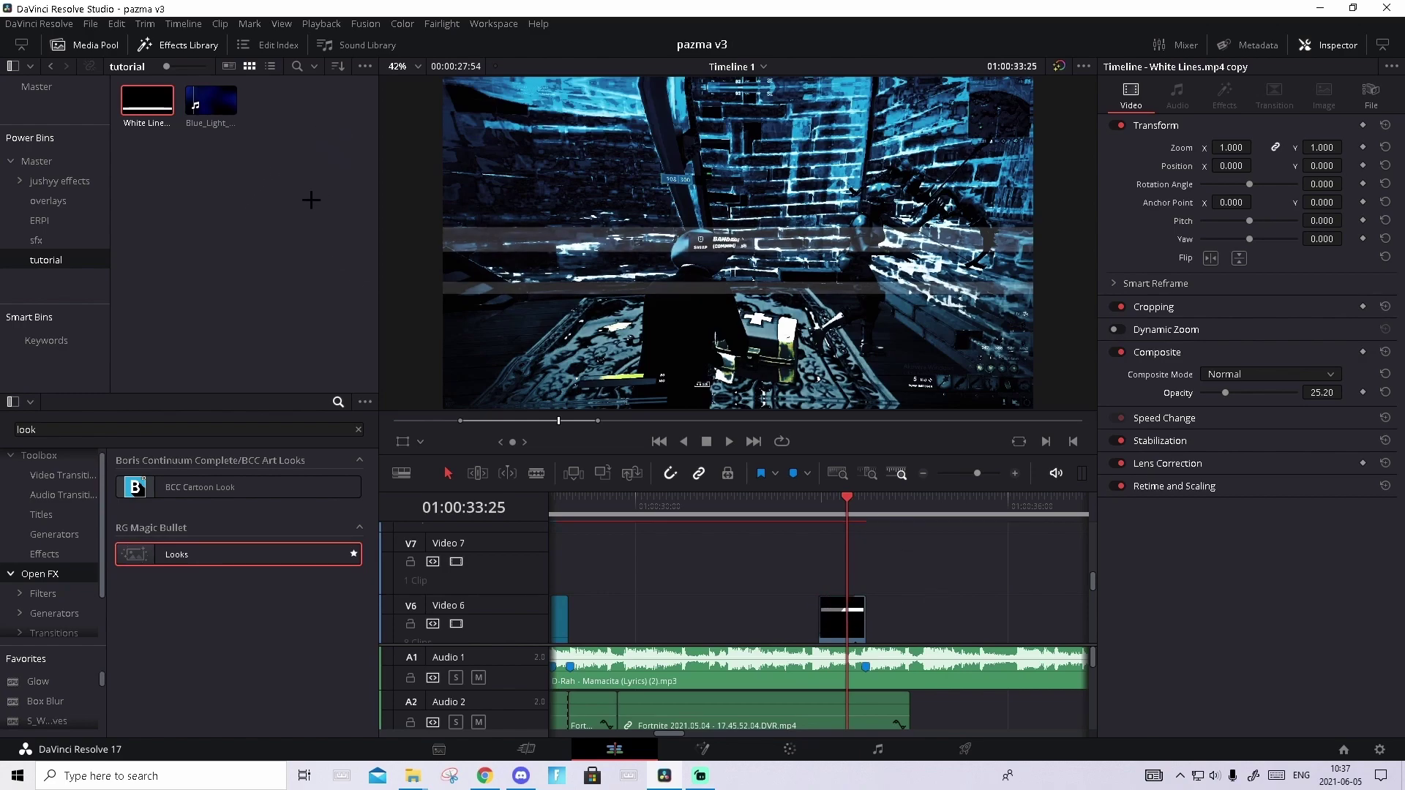
Place the Blue_Light_Leaks clip on Video 7 above the White Lines clip, starting at 01:00:32:58, and trim it to the same length.
{"action": "left_click_drag", "start_coordinate": [220, 103], "coordinate": [825, 567]}
{"action": "left_click", "coordinate": [973, 473]}
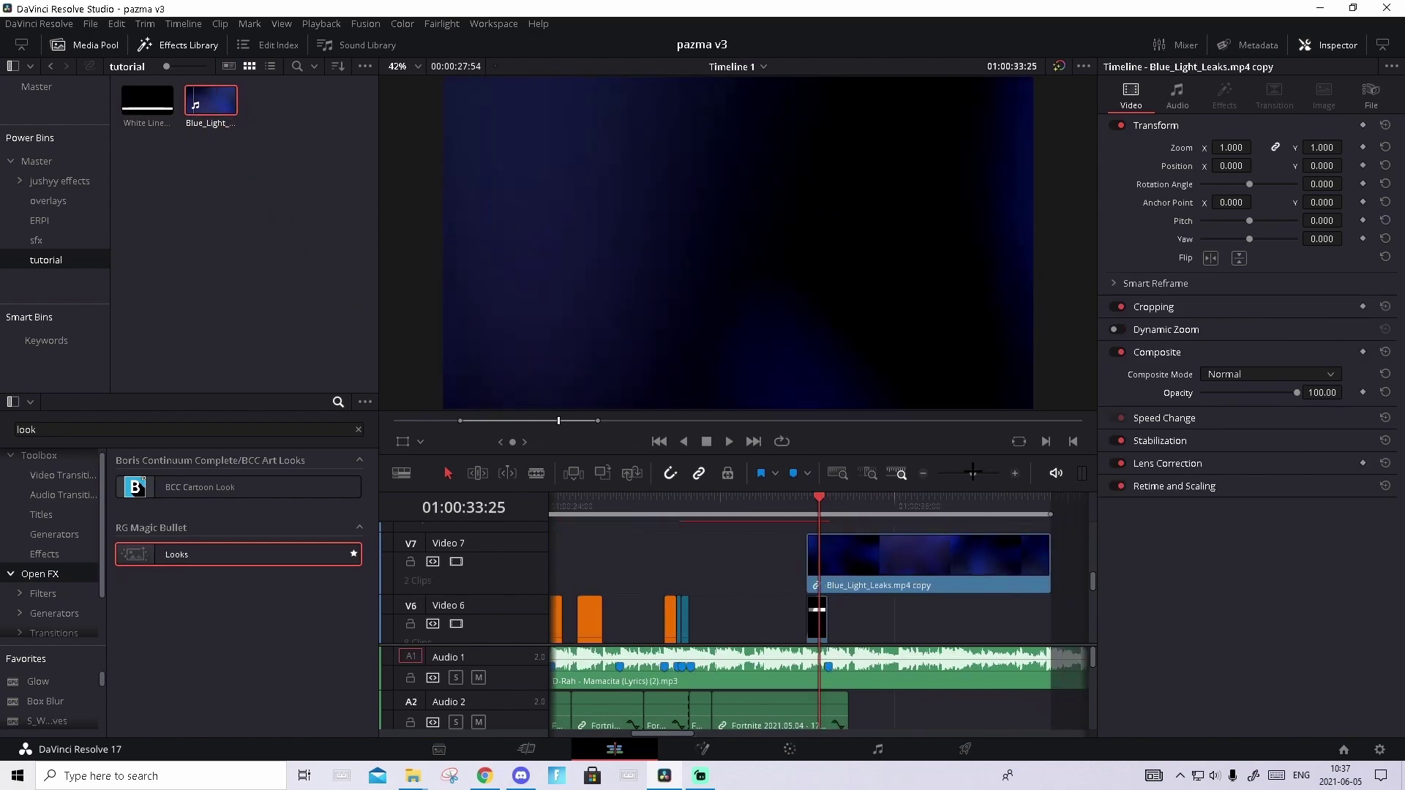
{"action": "left_click_drag", "start_coordinate": [973, 473], "coordinate": [976, 473]}
{"action": "key", "text": "Up"}
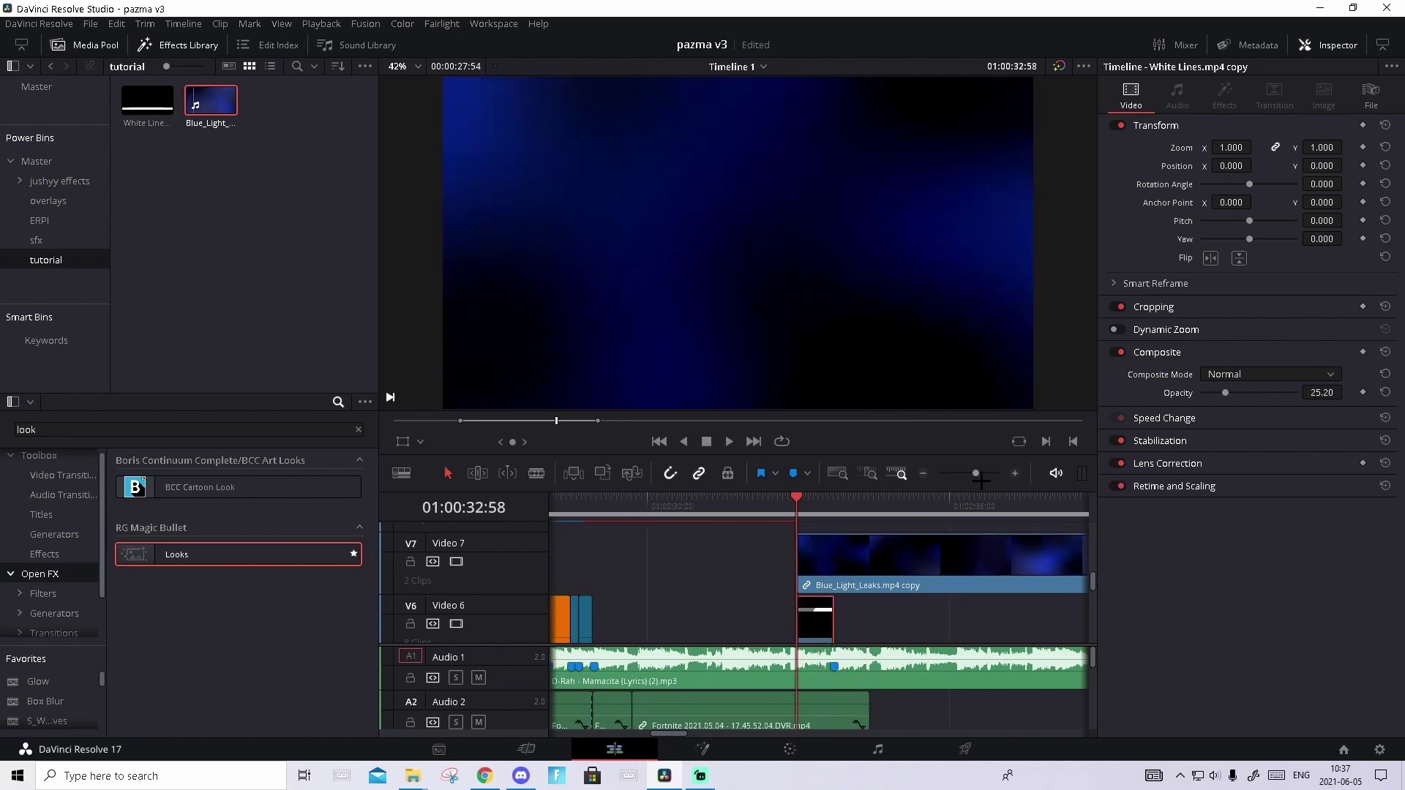
{"action": "left_click", "coordinate": [967, 472]}
{"action": "left_click_drag", "start_coordinate": [925, 554], "coordinate": [840, 551]}
{"action": "left_click", "coordinate": [1012, 473]}
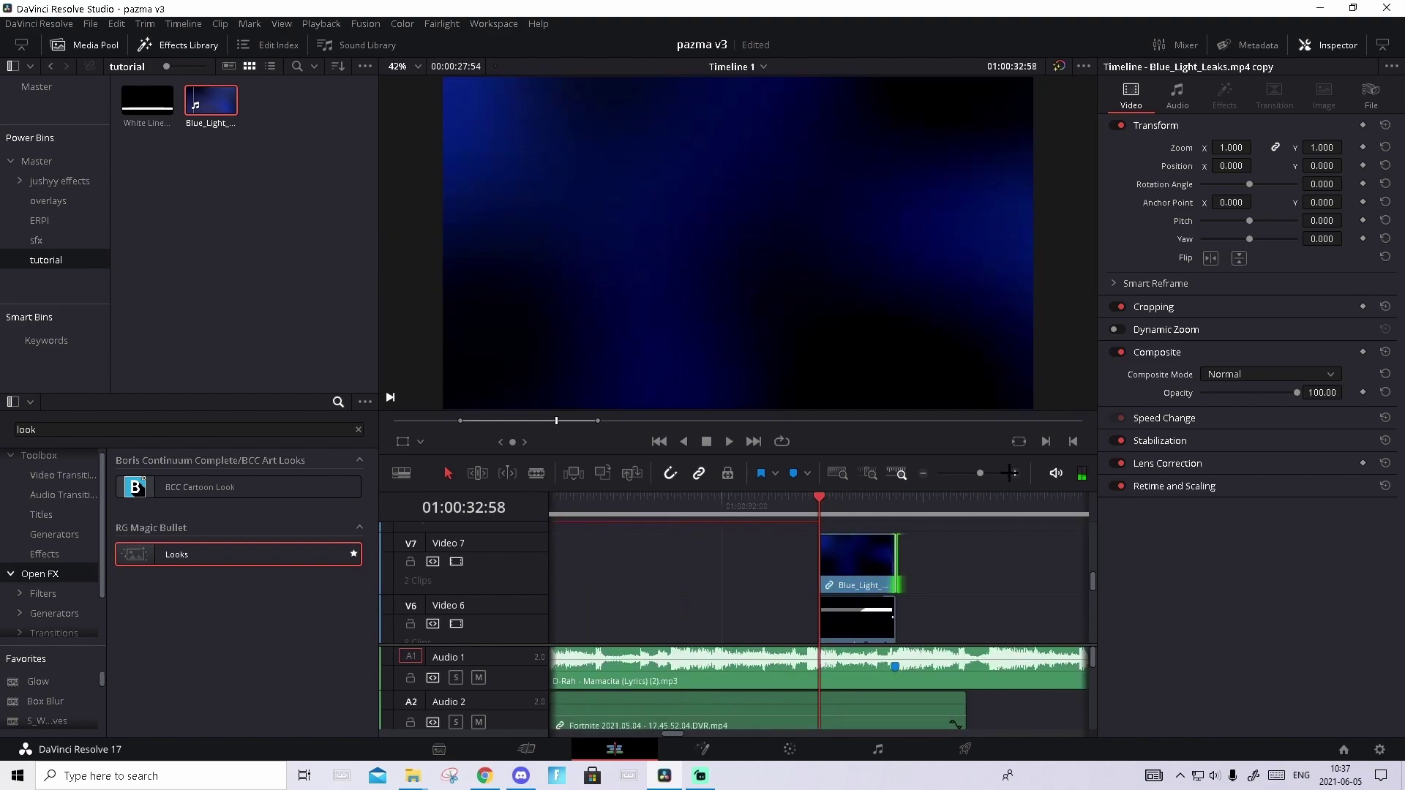
Open the Blue_Light_Leaks clip in Fusion and insert a Delta Keyer between MediaIn1 and MediaOut1.
{"action": "left_click", "coordinate": [856, 501]}
{"action": "left_click", "coordinate": [703, 749]}
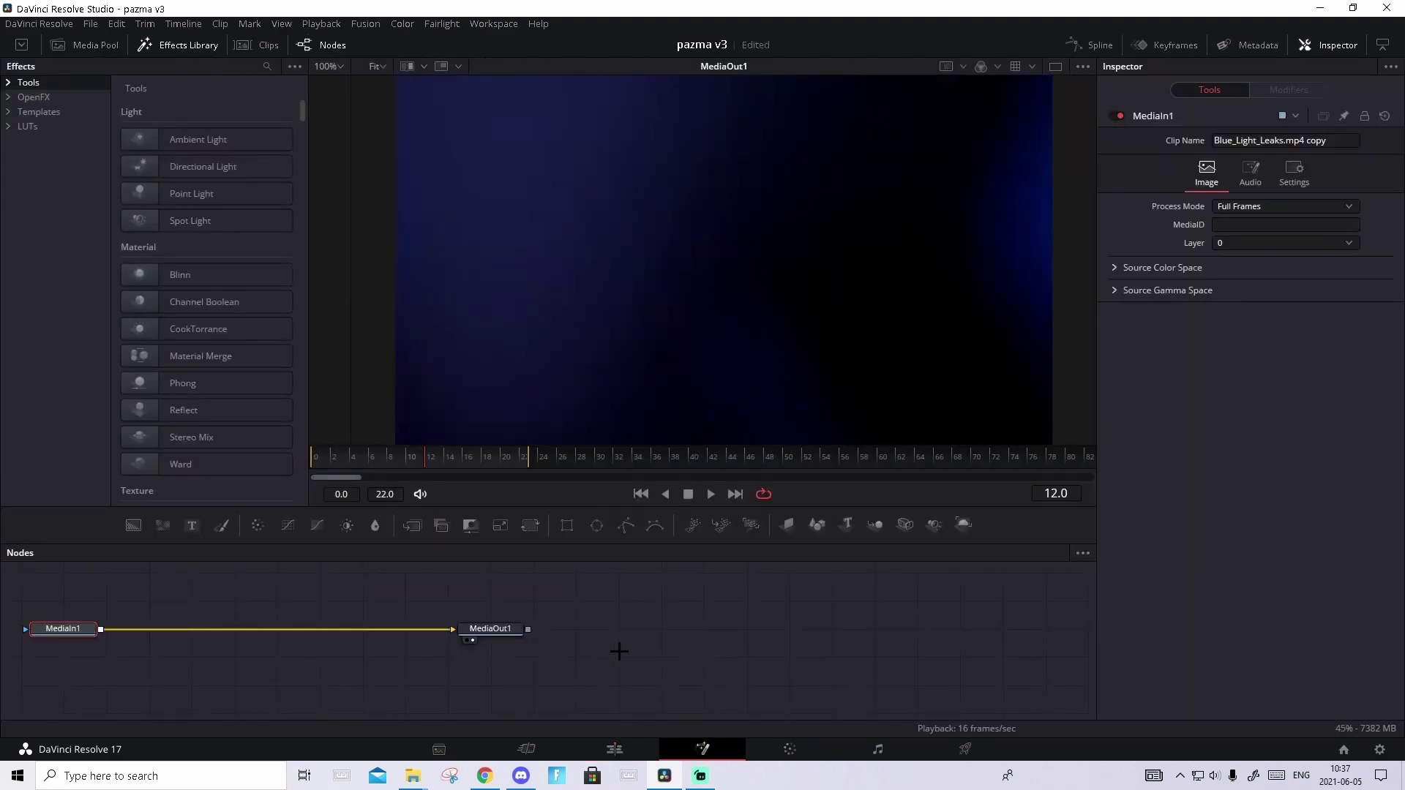
{"action": "key", "text": "shift+space"}
{"action": "type", "text": "delta"}
{"action": "key", "text": "BackSpace"}
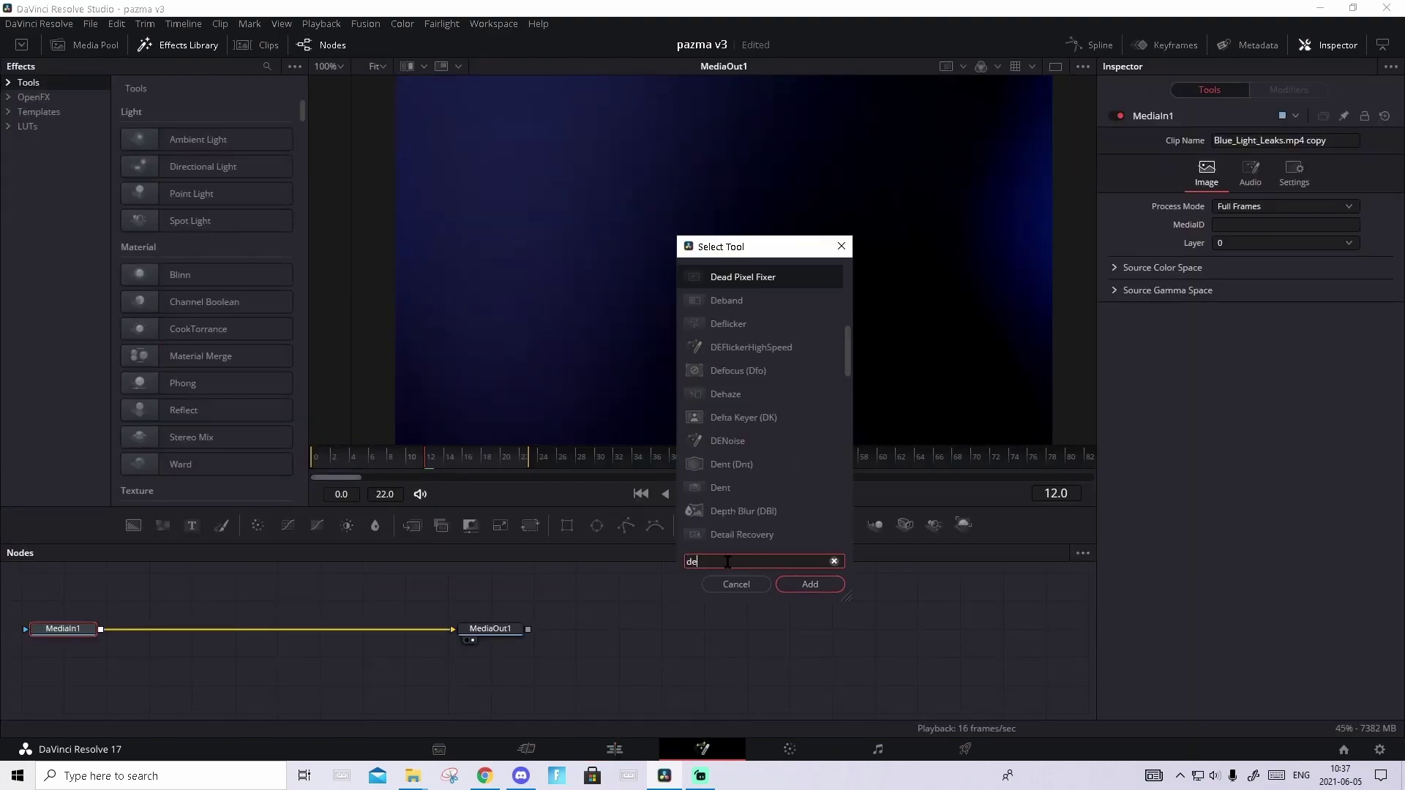
{"action": "left_click", "coordinate": [810, 584]}
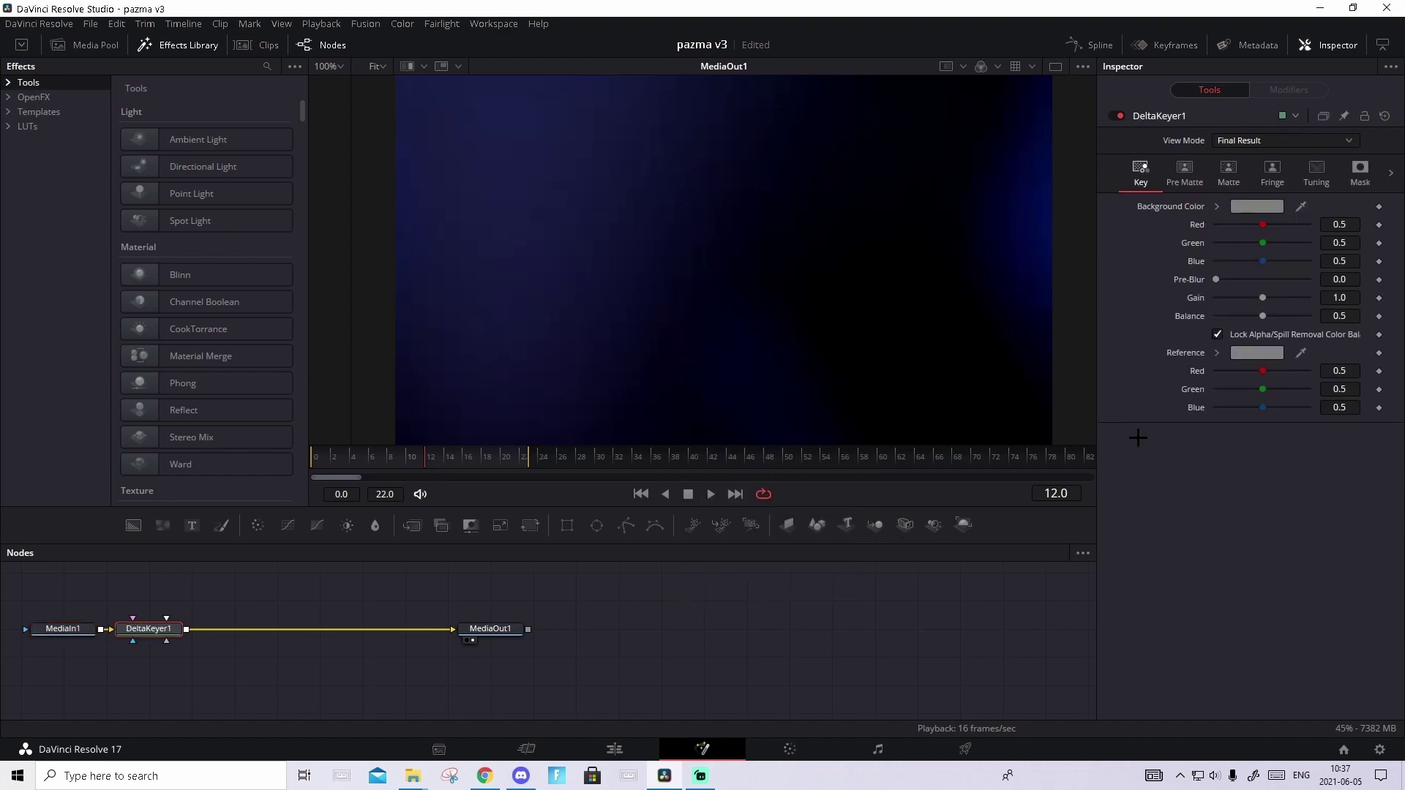
Set the light leaks' Delta Keyer Reference colour to black (#000000) and play the effect back on the edit timeline.
{"action": "left_click", "coordinate": [1270, 354]}
{"action": "left_click", "coordinate": [872, 396]}
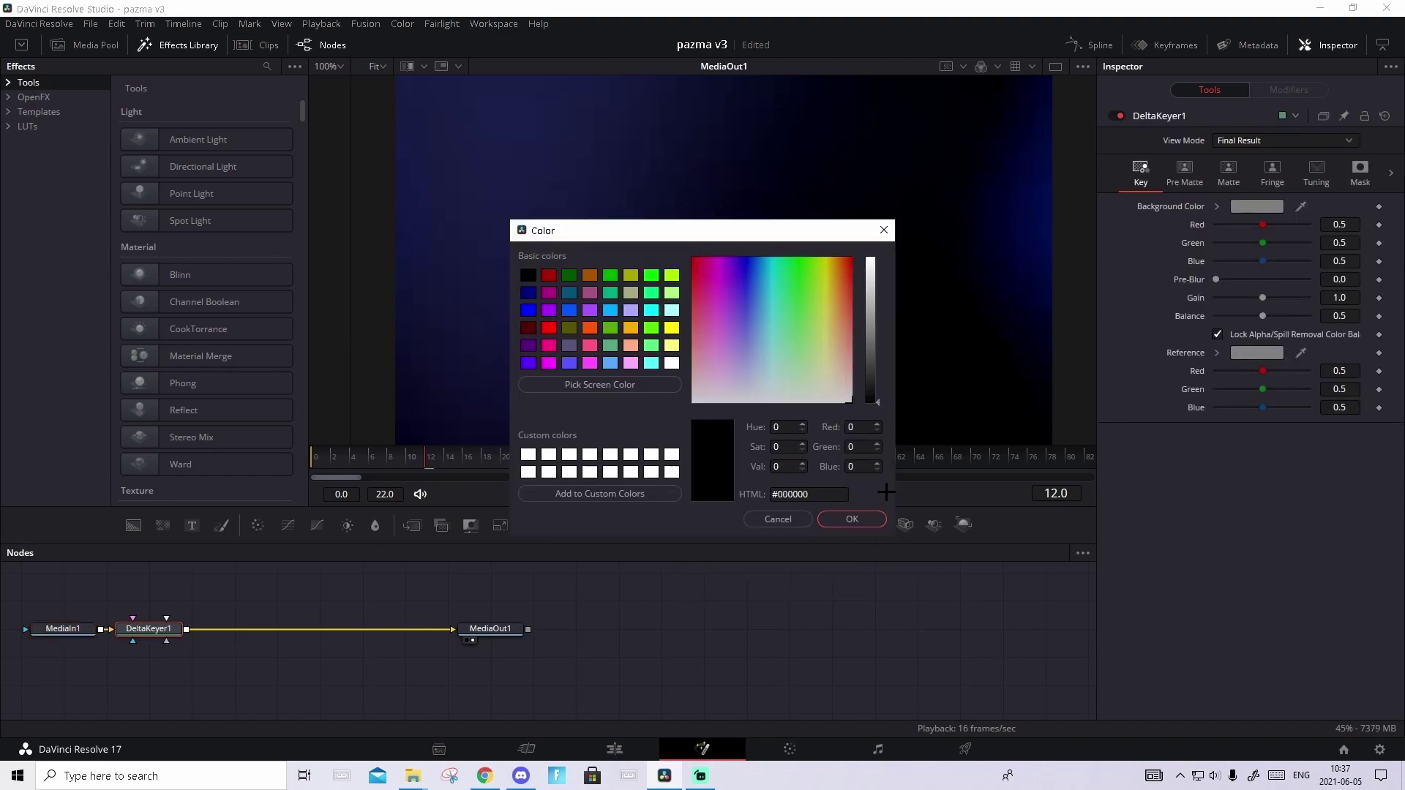
{"action": "left_click", "coordinate": [852, 519]}
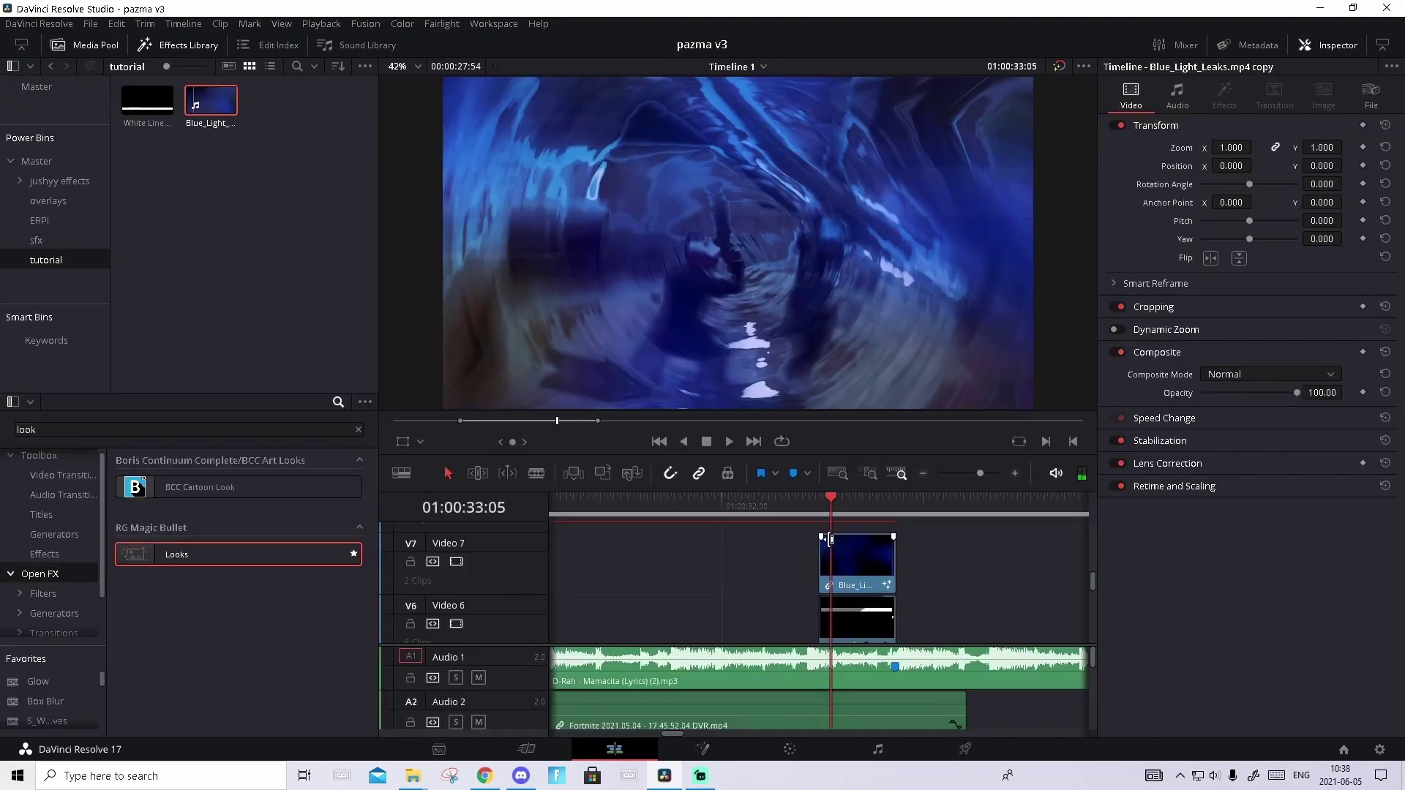
{"action": "left_click", "coordinate": [821, 497]}
{"action": "key", "text": "space"}
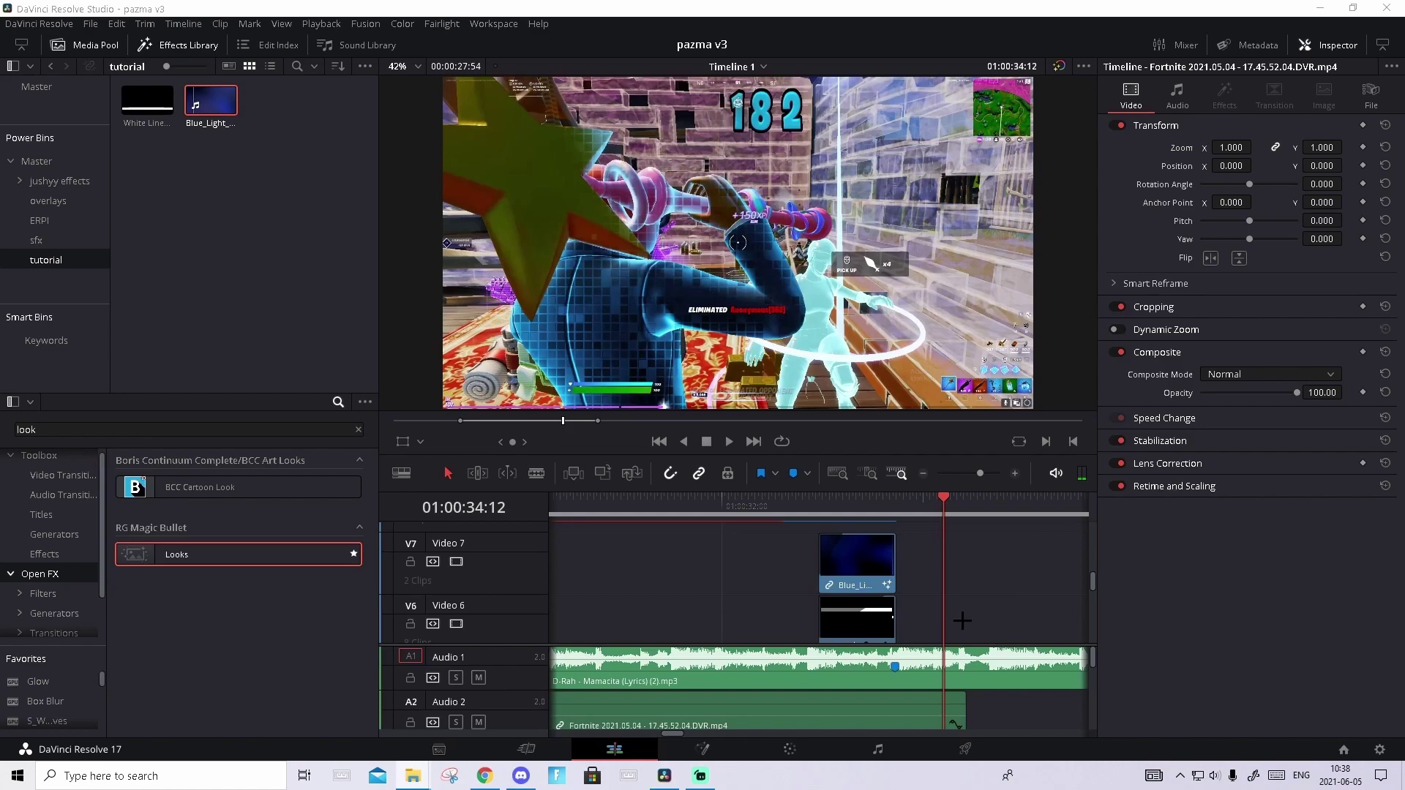
Add a new Adjustment Clip on Video 4 directly after the existing adjustment clip.
{"action": "scroll", "coordinate": [961, 621], "scroll_direction": "down", "scroll_amount": 5}
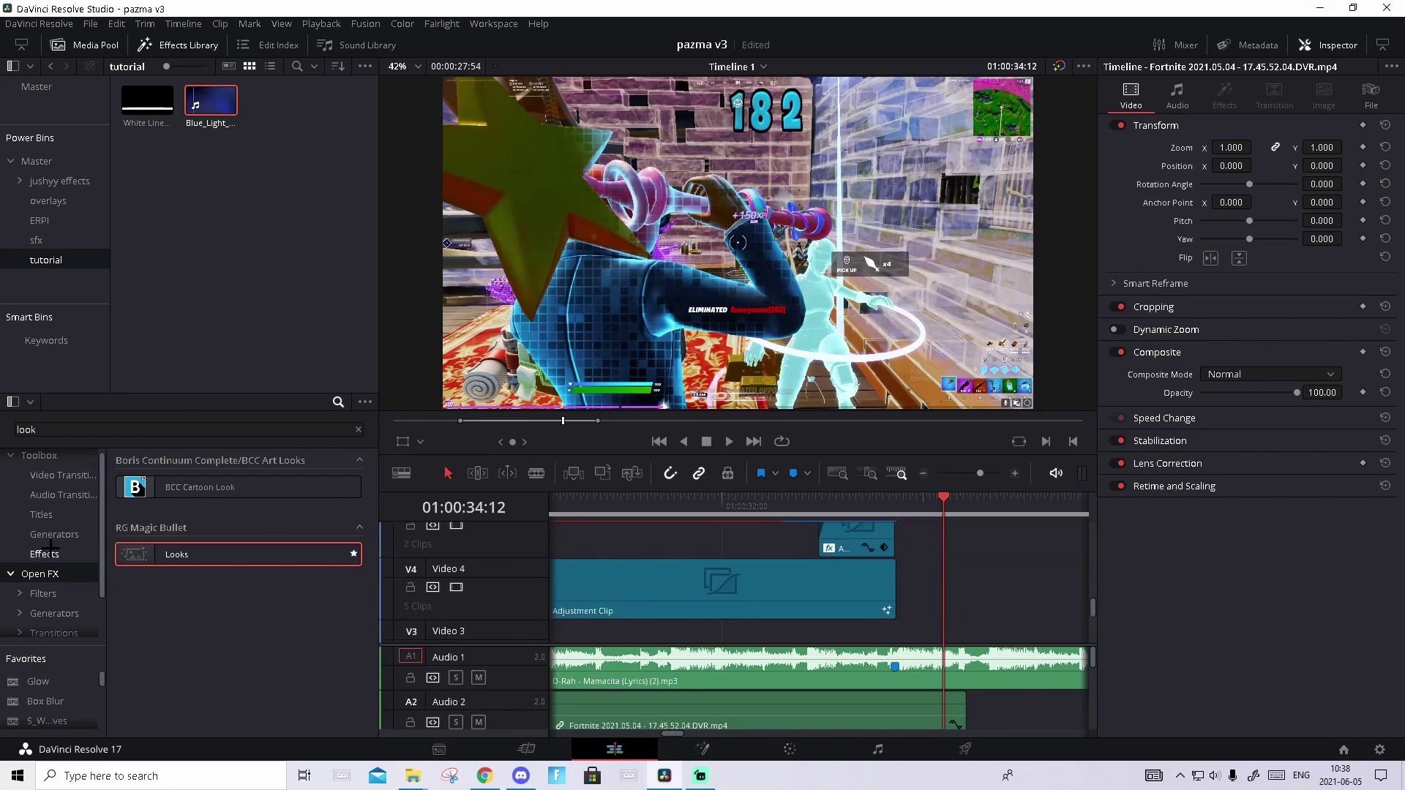
{"action": "left_click", "coordinate": [359, 430]}
{"action": "left_click_drag", "start_coordinate": [196, 489], "coordinate": [951, 594]}
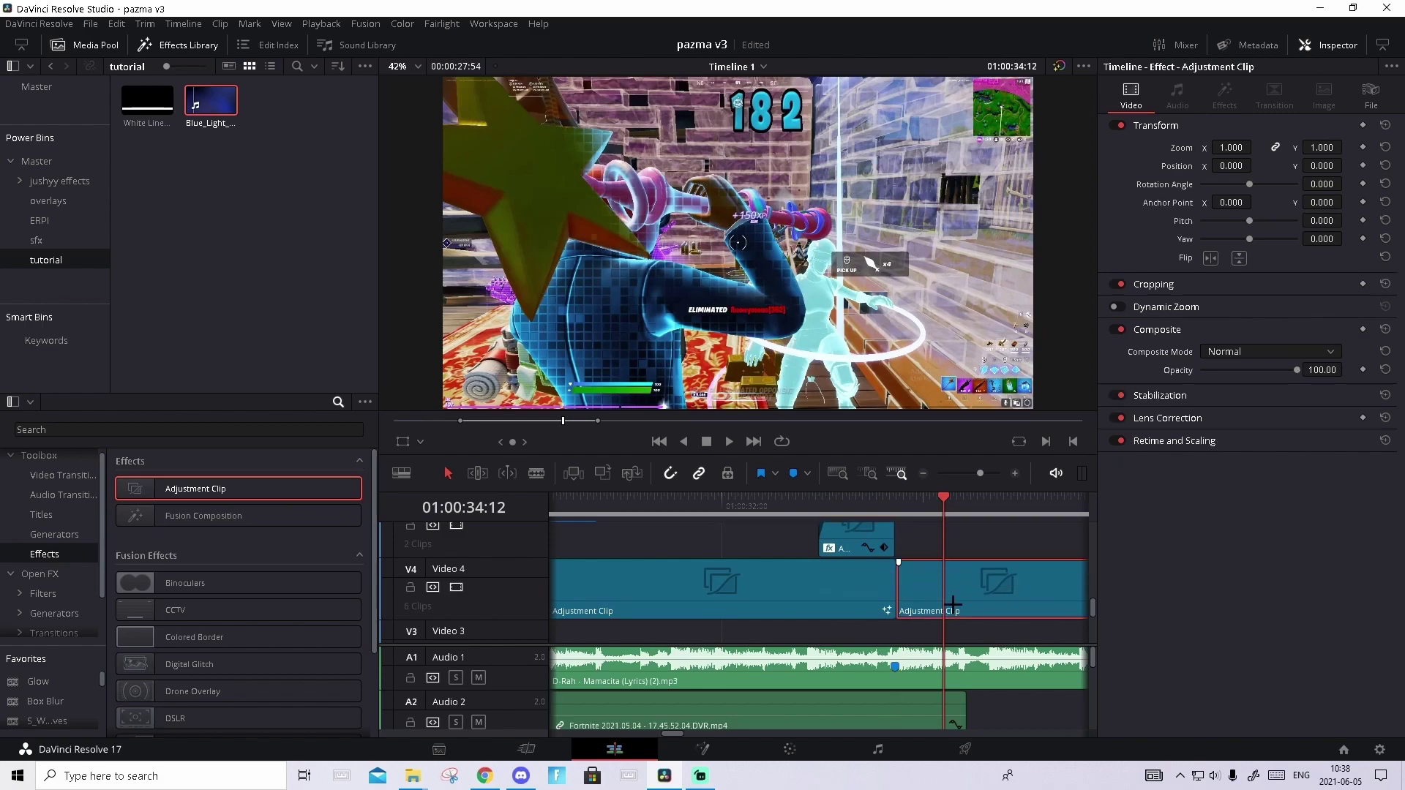
Build the new adjustment clip's Fusion chain from MediaIn1 through S_Shake1, S_Shake2, S_Flicker1 and S_Glow1 to MediaOut1, and return to the edit timeline.
{"action": "left_click", "coordinate": [713, 747]}
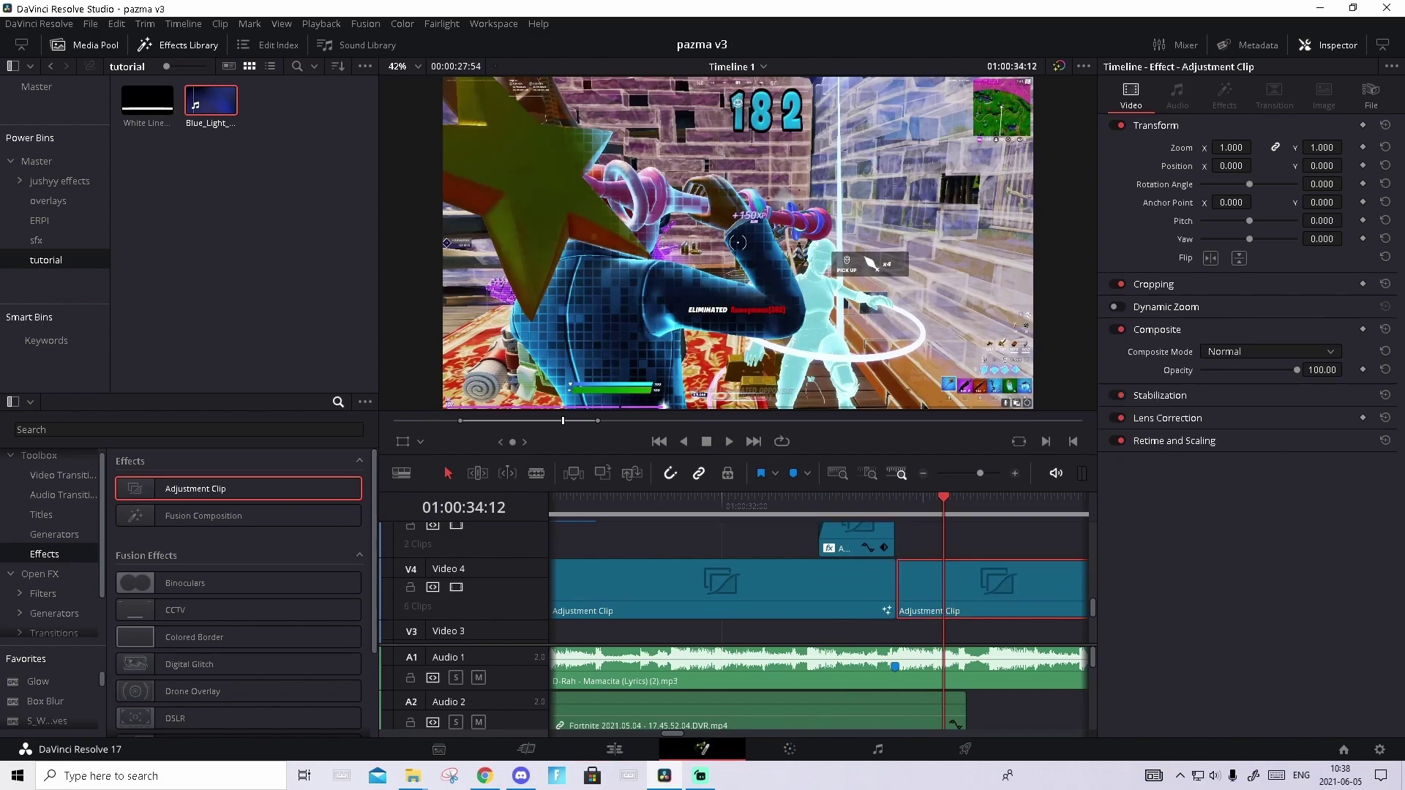
{"action": "left_click_drag", "start_coordinate": [533, 564], "coordinate": [240, 650]}
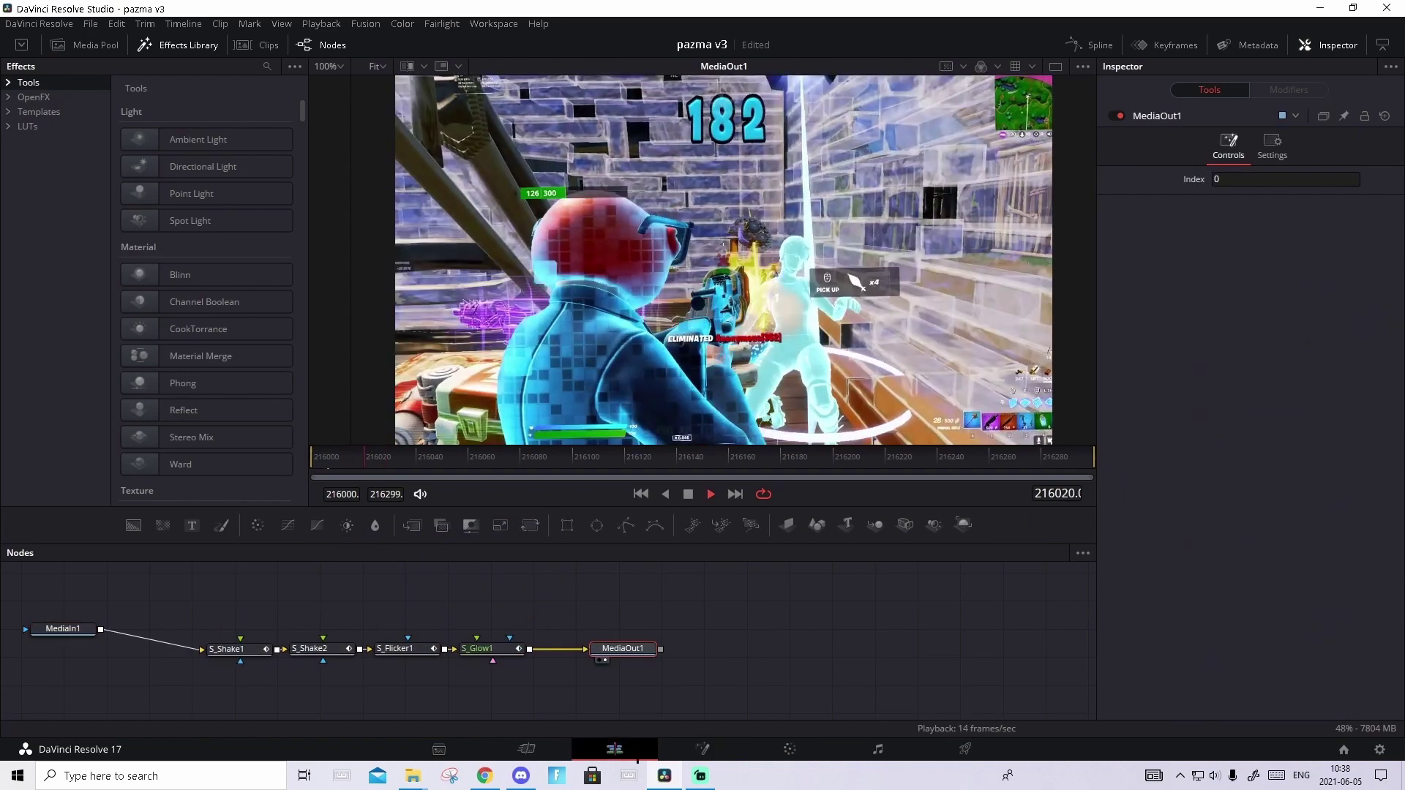
{"action": "left_click", "coordinate": [615, 747]}
Enable render caching for the new Video 4 adjustment clip and play back the transition between the two Video 4 adjustment clips.
{"action": "left_click", "coordinate": [869, 505]}
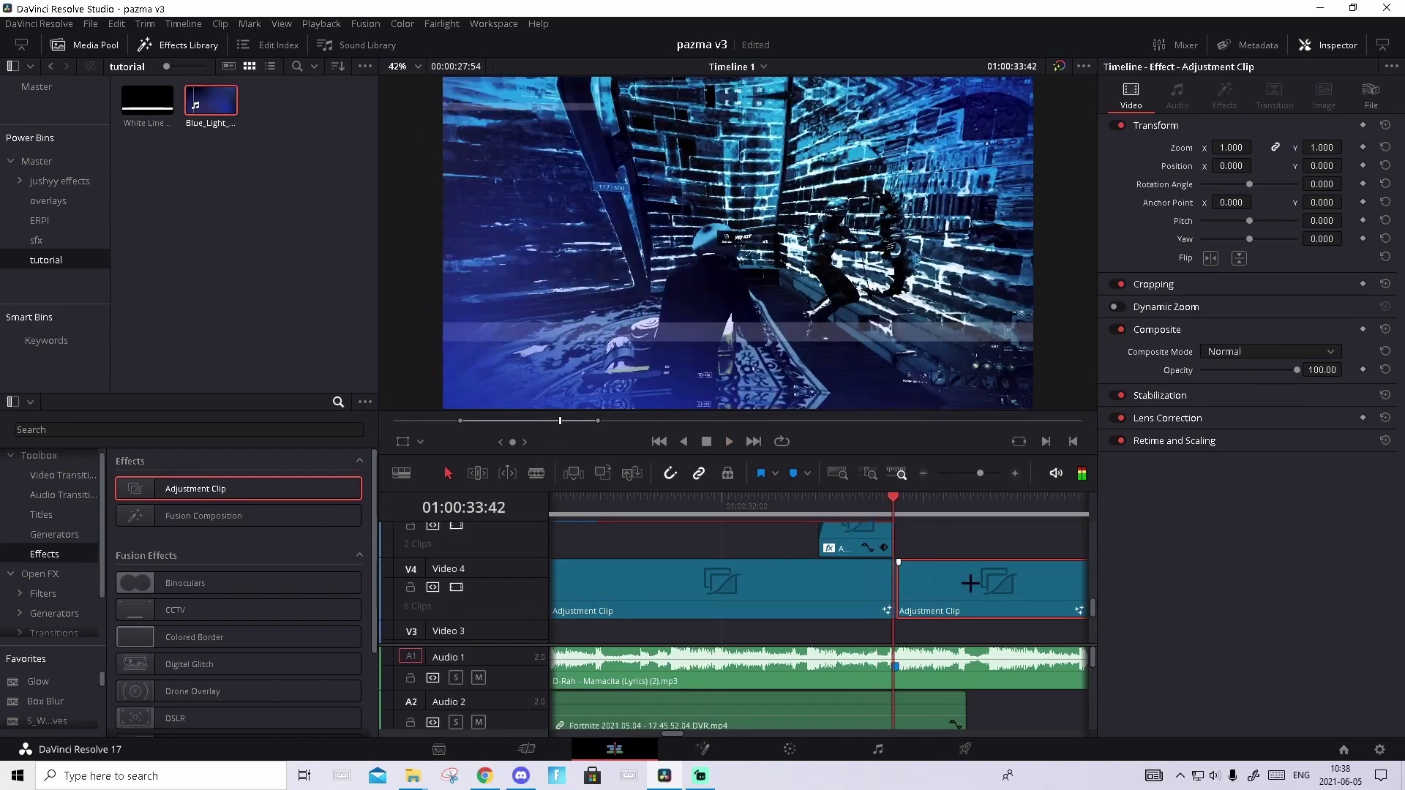
{"action": "right_click", "coordinate": [973, 584]}
{"action": "left_click", "coordinate": [1025, 571]}
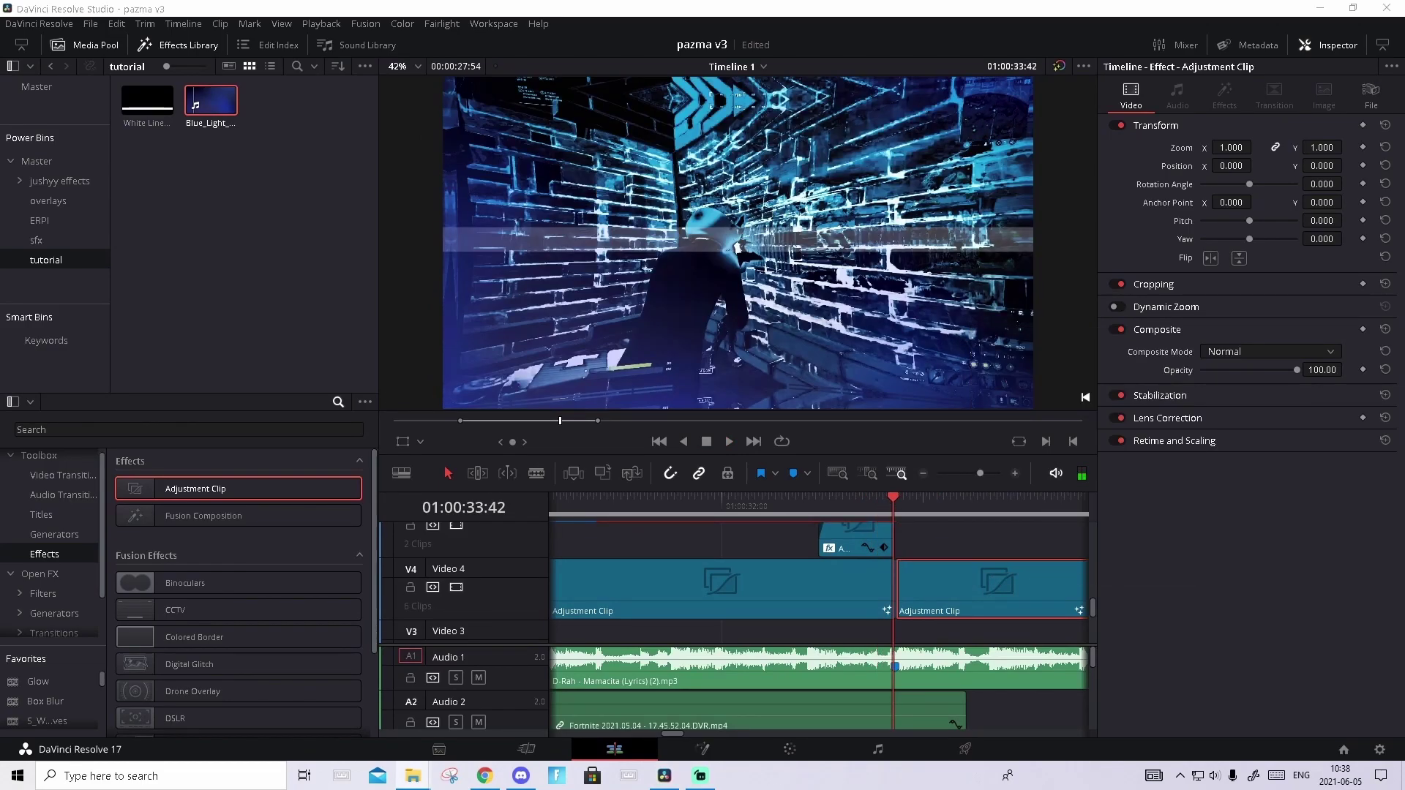
{"action": "key", "text": "space"}
{"action": "left_click", "coordinate": [791, 500]}
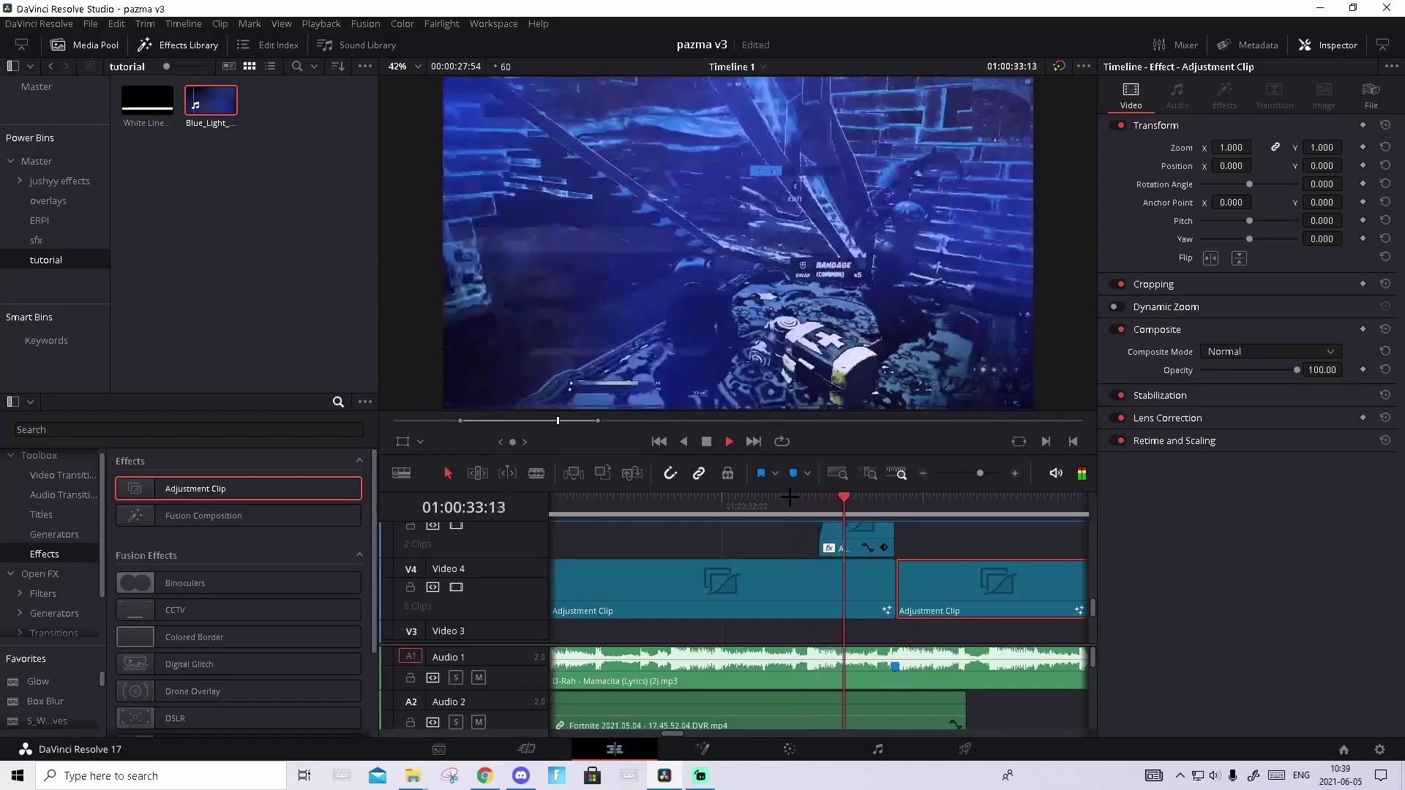
{"action": "key", "text": "space"}
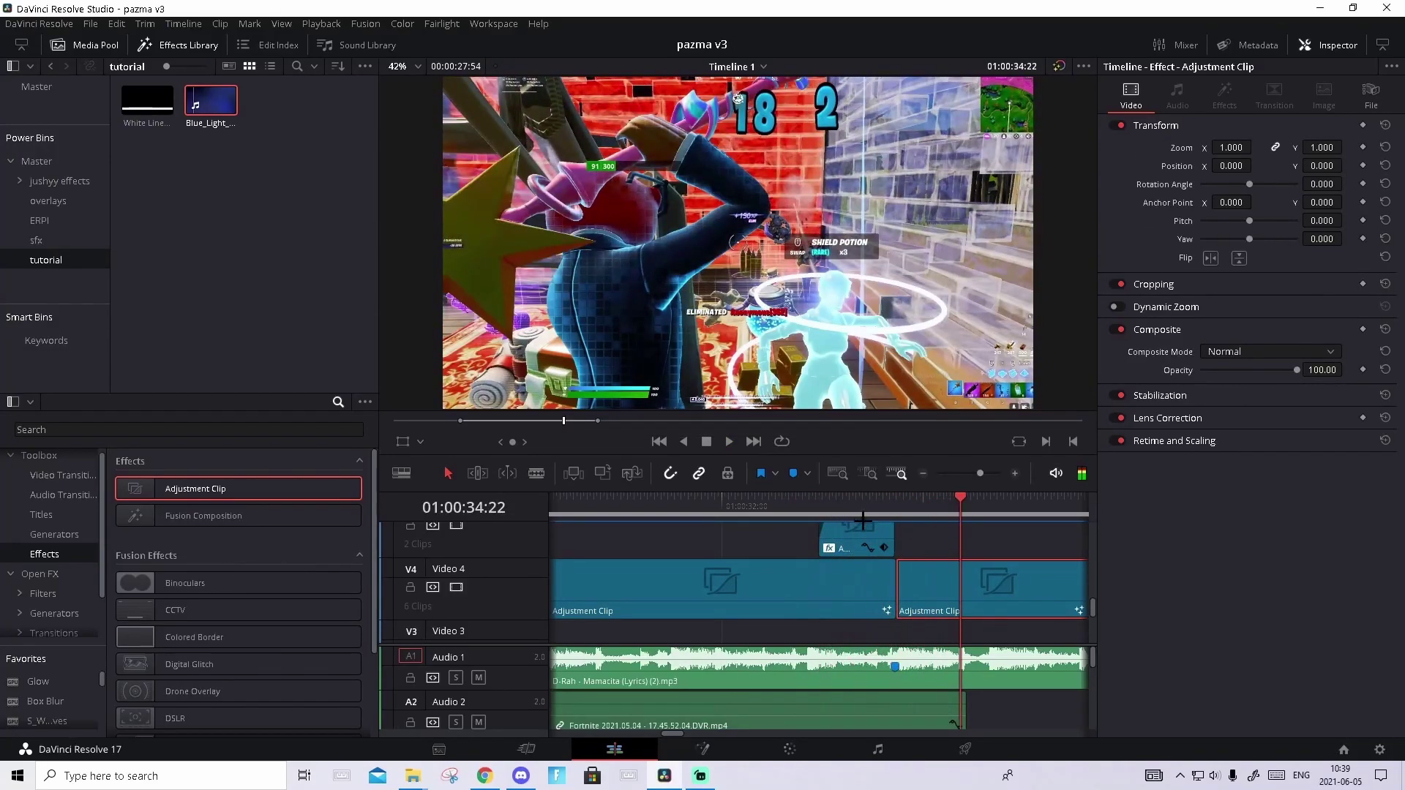
{"action": "scroll", "coordinate": [974, 573], "scroll_direction": "up", "scroll_amount": 2}
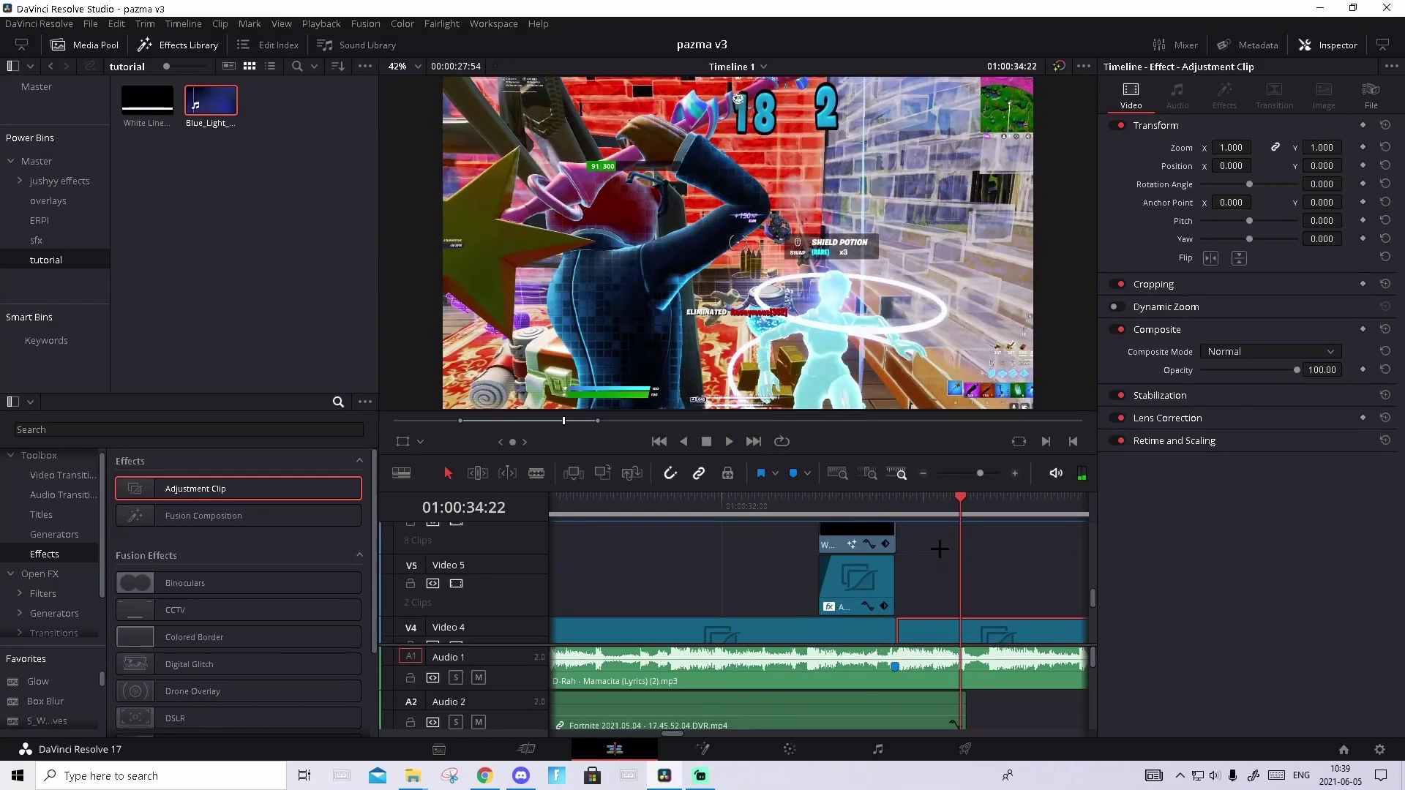